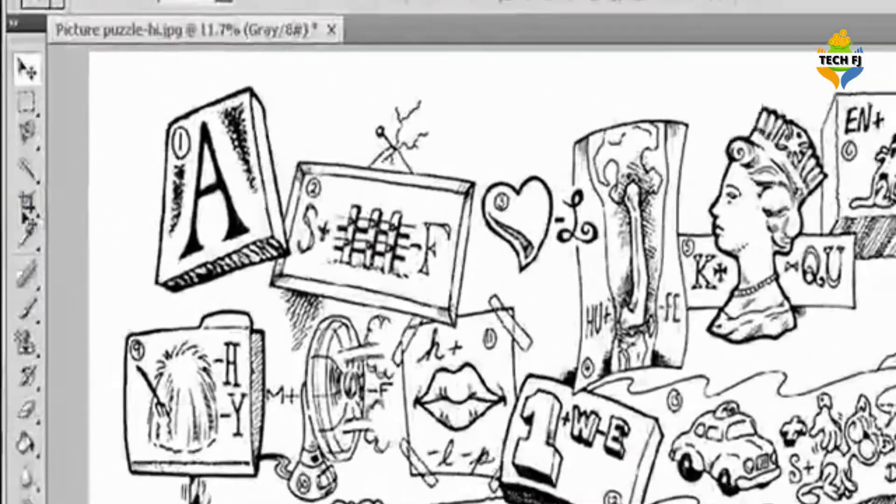
Activate the Crop tool and clear its stored crop size values.
{"action": "left_click", "coordinate": [17, 84]}
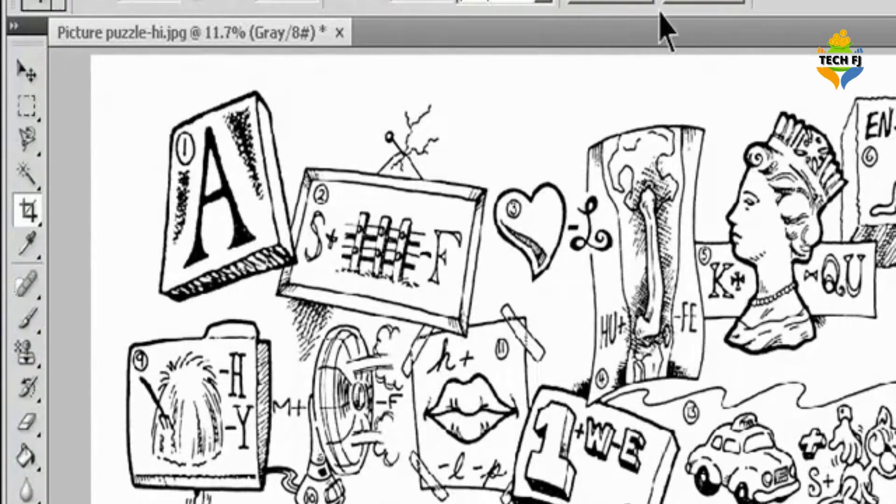
{"action": "left_click", "coordinate": [708, 4]}
Open Snow on branch-hi.jpg from the Lesson 04 folder and return to the Picture puzzle-hi.jpg document.
{"action": "left_click", "coordinate": [65, 0]}
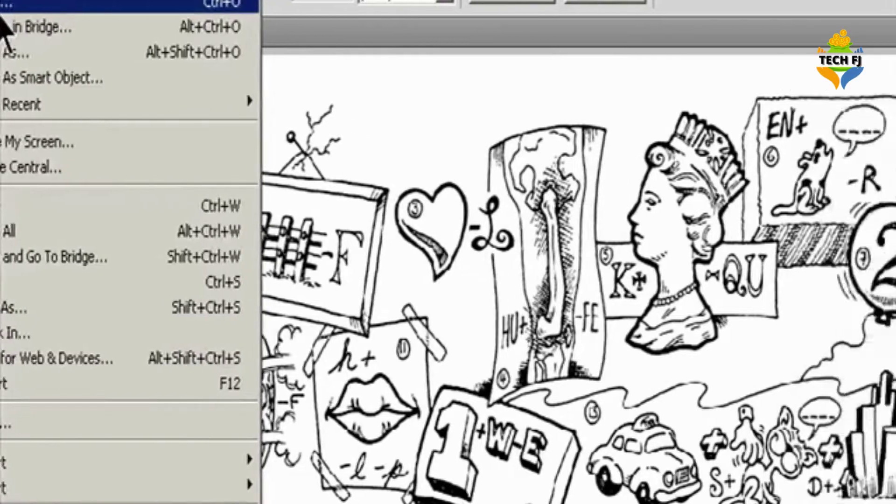
{"action": "left_click", "coordinate": [2, 10]}
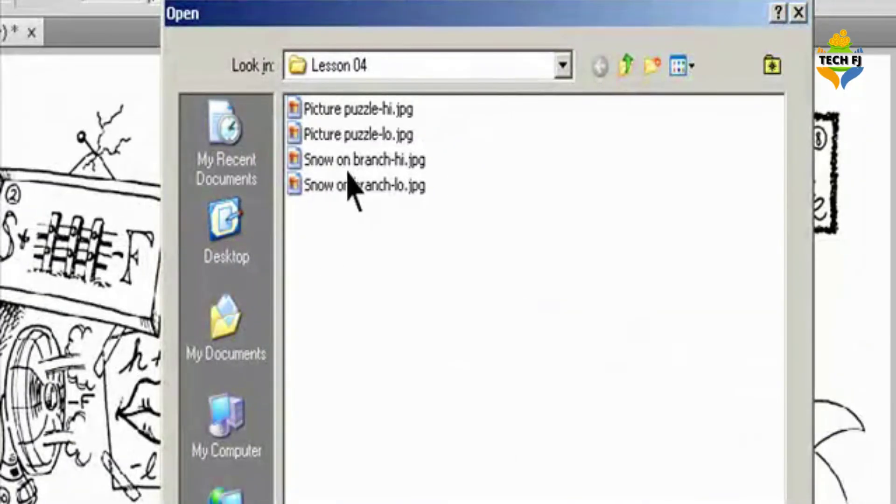
{"action": "left_click", "coordinate": [554, 164]}
{"action": "key", "text": "Return"}
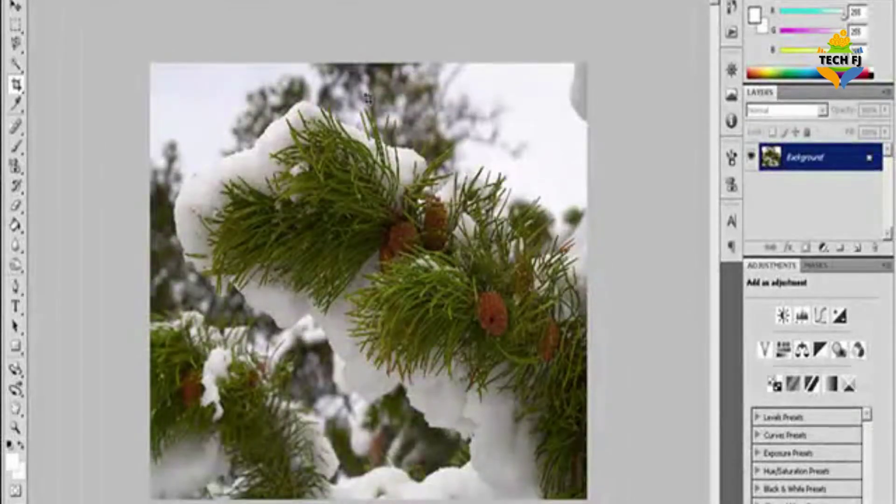
{"action": "left_click", "coordinate": [149, 2]}
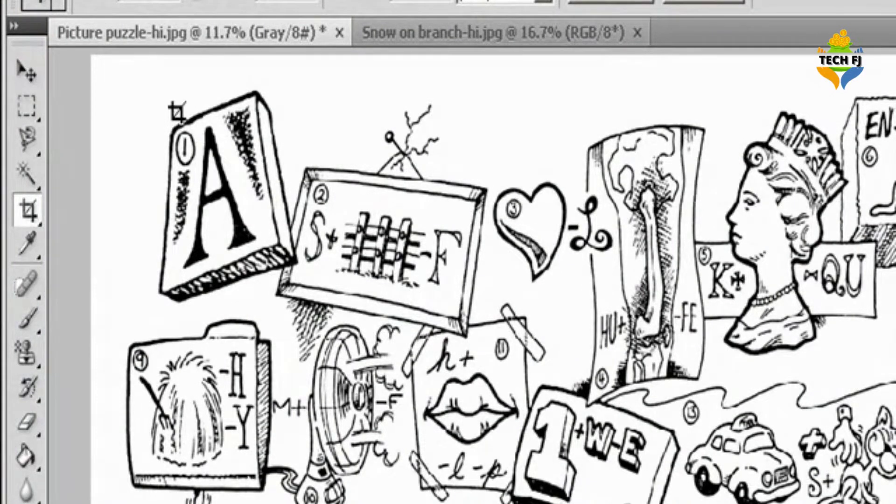
Try a crop boundary around the whole picture puzzle, adjusting its edges and corner and rotating it.
{"action": "left_click_drag", "start_coordinate": [85, 56], "coordinate": [891, 502]}
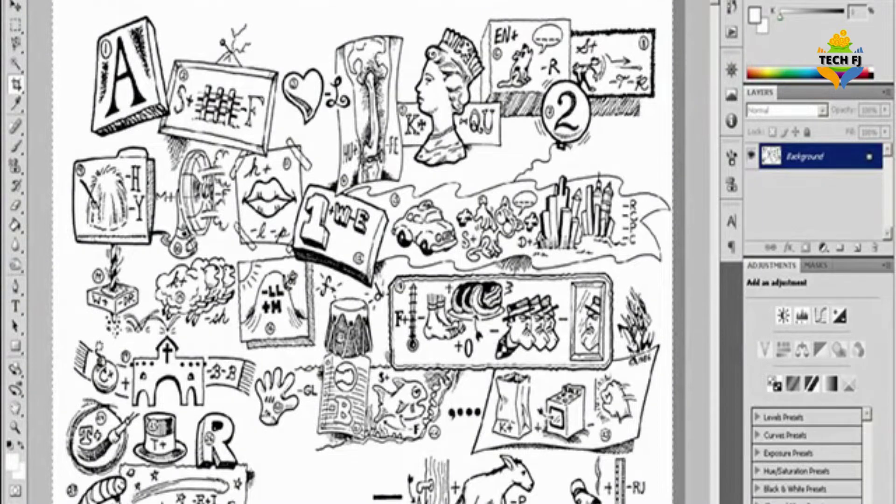
{"action": "left_click_drag", "start_coordinate": [377, 149], "coordinate": [365, 148]}
{"action": "left_click_drag", "start_coordinate": [363, 285], "coordinate": [366, 284]}
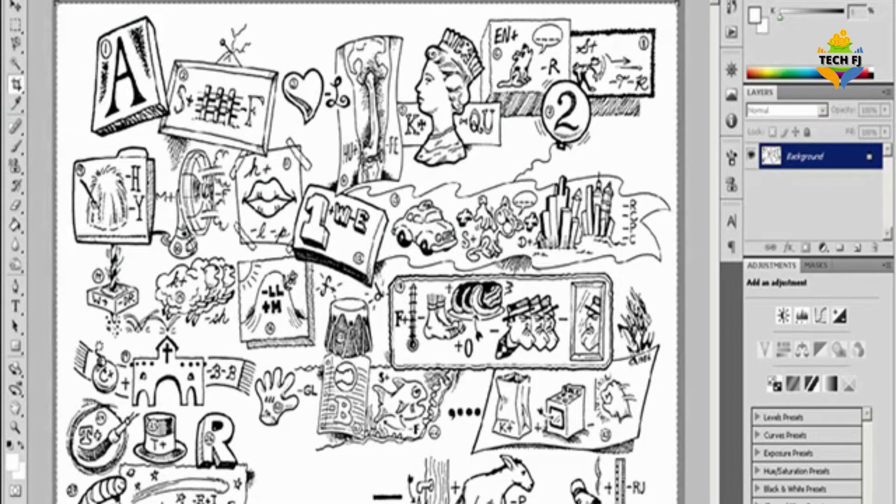
{"action": "key", "text": "Return"}
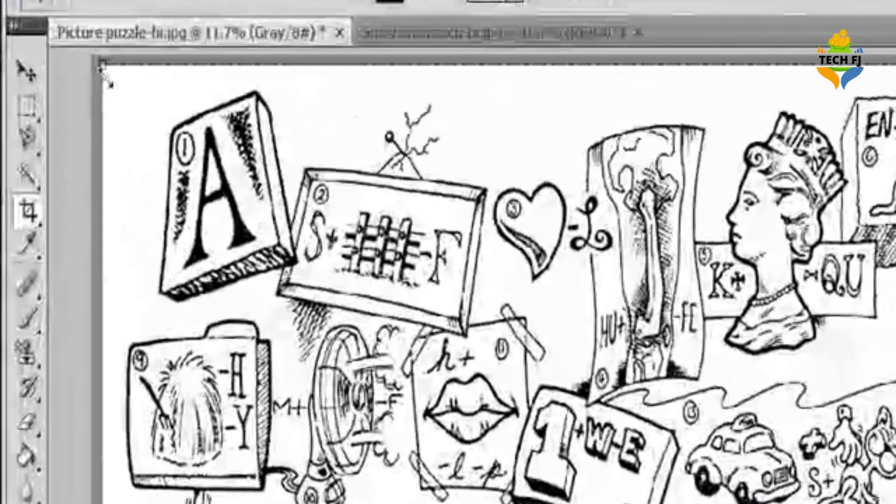
{"action": "key", "text": "ctrl+a"}
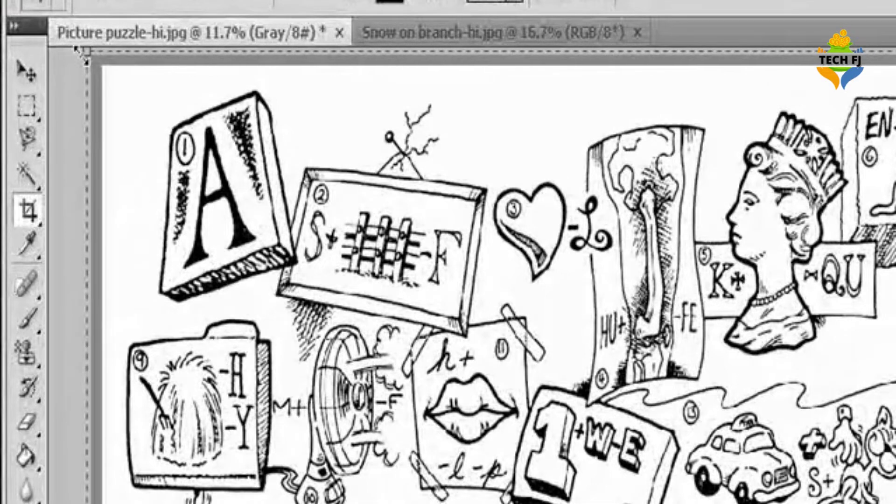
{"action": "key", "text": "ctrl+shift+l"}
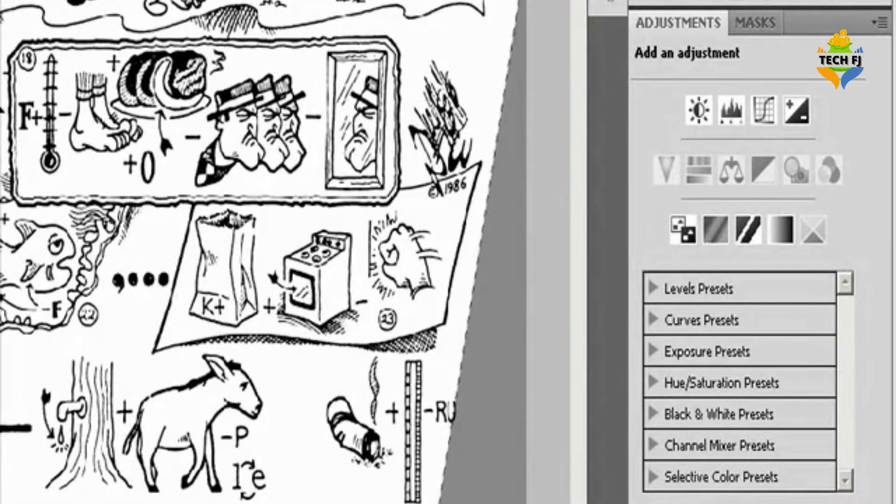
{"action": "left_click_drag", "start_coordinate": [0, 66], "coordinate": [1, 69]}
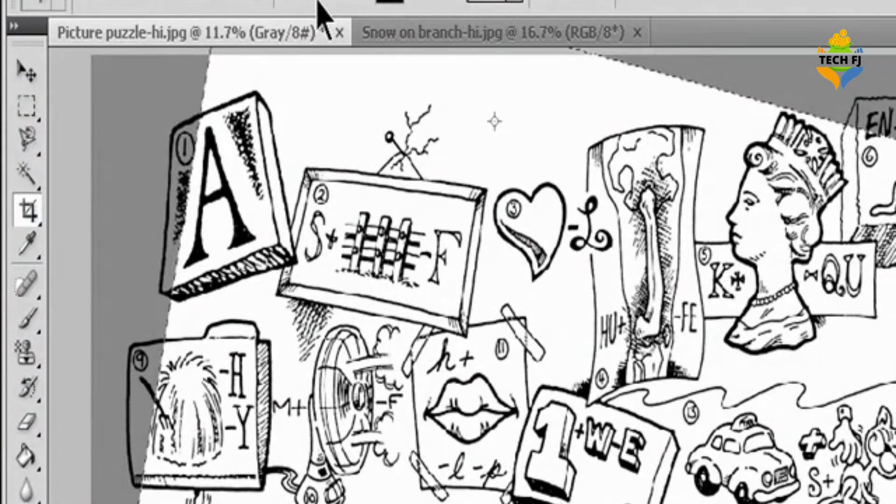
Try a near-white color for the crop shield and set it back to black.
{"action": "left_click", "coordinate": [388, 3]}
{"action": "left_click", "coordinate": [853, 273]}
{"action": "left_click", "coordinate": [747, 150]}
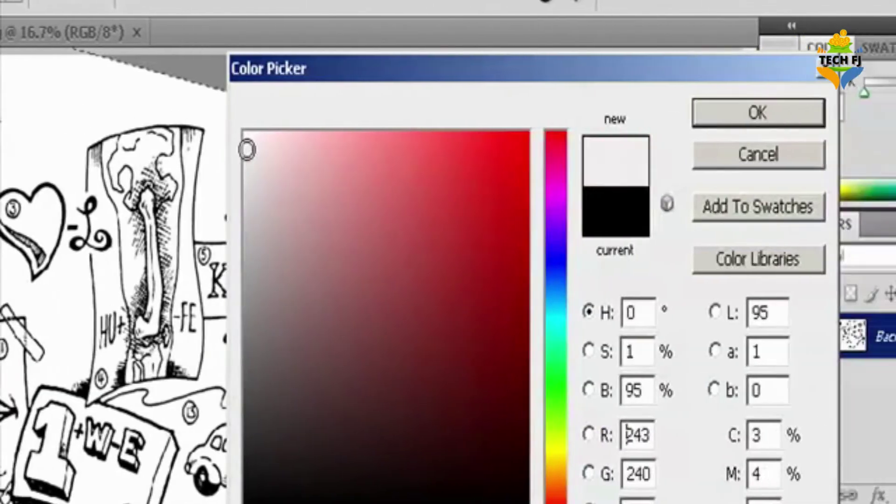
{"action": "left_click_drag", "start_coordinate": [247, 150], "coordinate": [518, 503]}
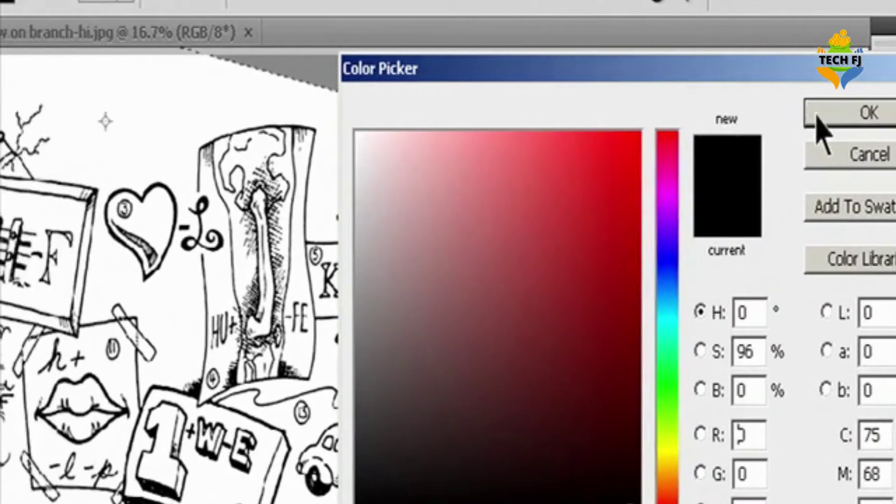
{"action": "left_click", "coordinate": [731, 121]}
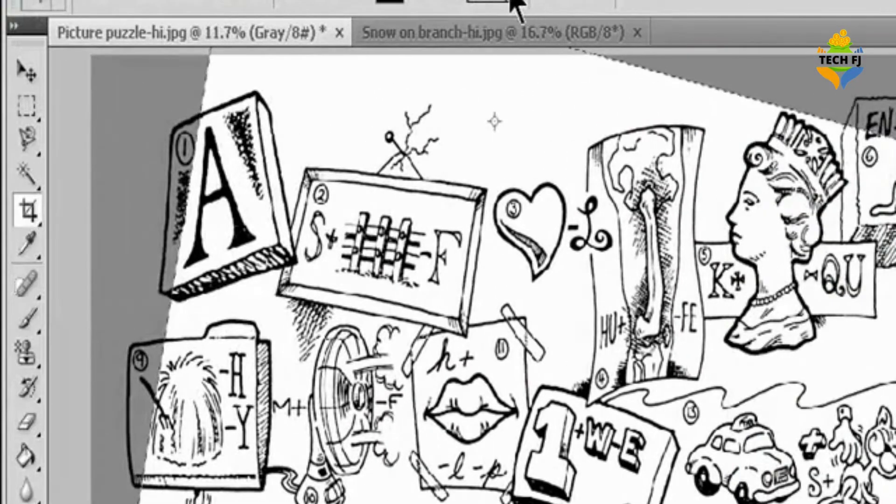
Raise the crop shield's opacity and cancel the rotated crop boundary.
{"action": "left_click_drag", "start_coordinate": [515, 5], "coordinate": [537, 28]}
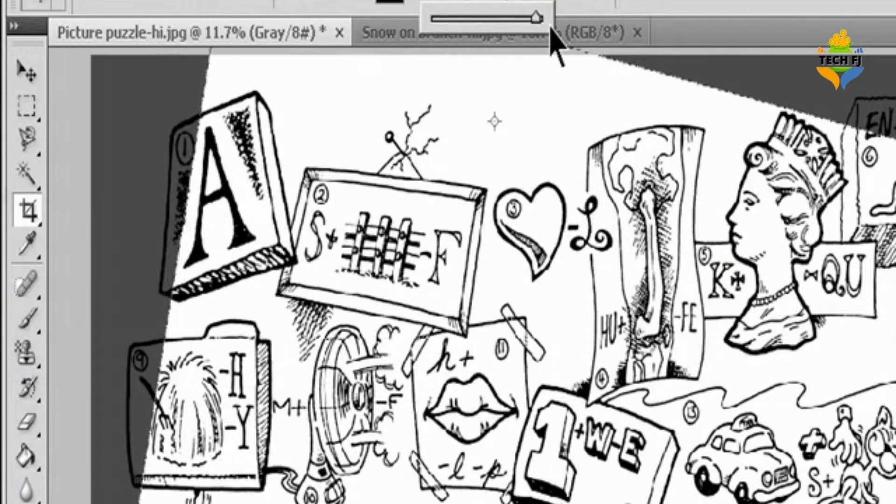
{"action": "key", "text": "Escape"}
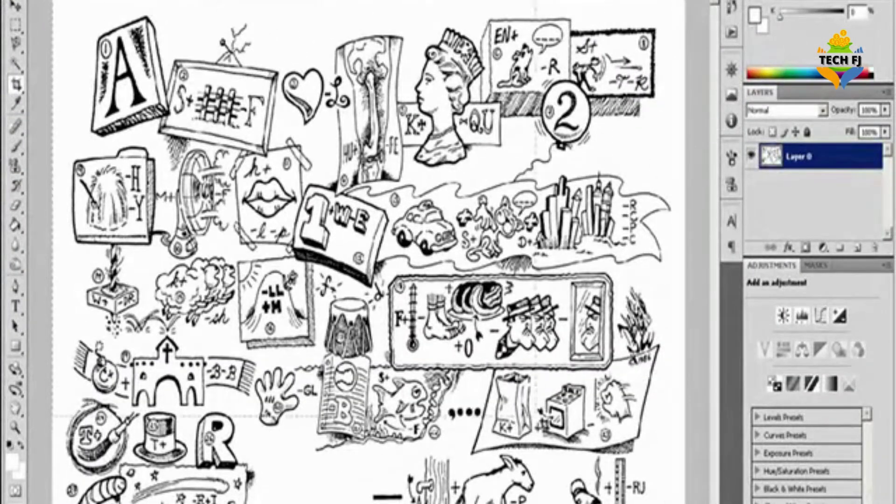
Try to crop the picture puzzle's Layer 0 close to its artwork, undoing one crop and cancelling another boundary.
{"action": "key", "text": "ctrl+a"}
{"action": "left_click_drag", "start_coordinate": [684, 503], "coordinate": [673, 503]}
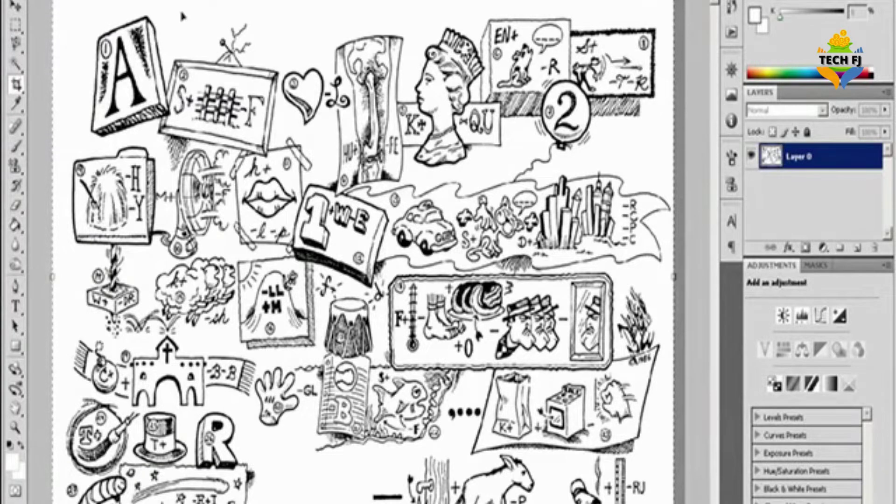
{"action": "key", "text": "Return"}
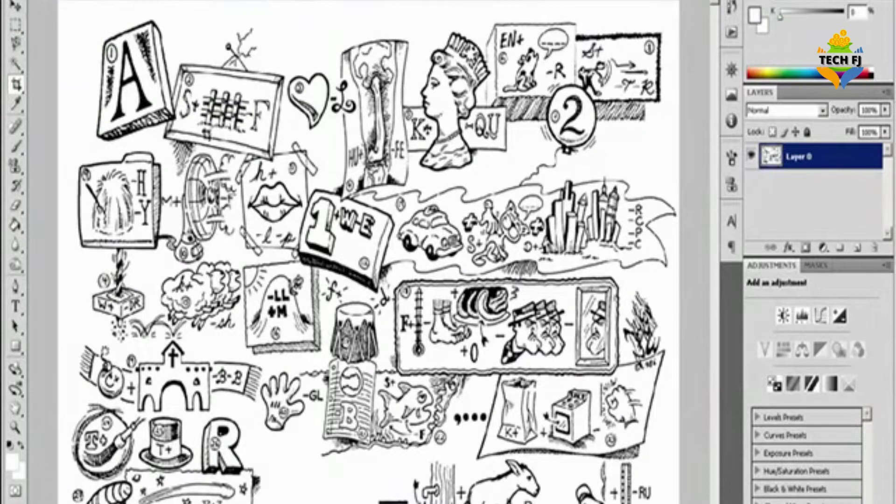
{"action": "key", "text": "ctrl+z"}
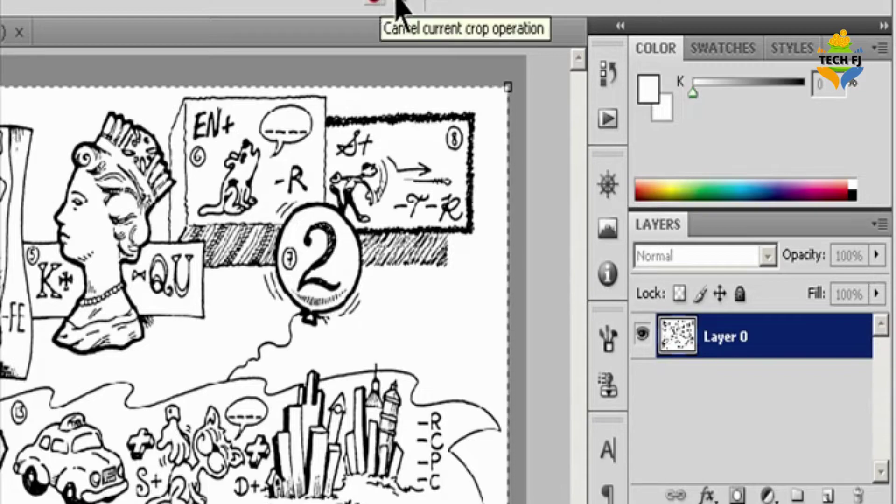
{"action": "left_click", "coordinate": [415, 9]}
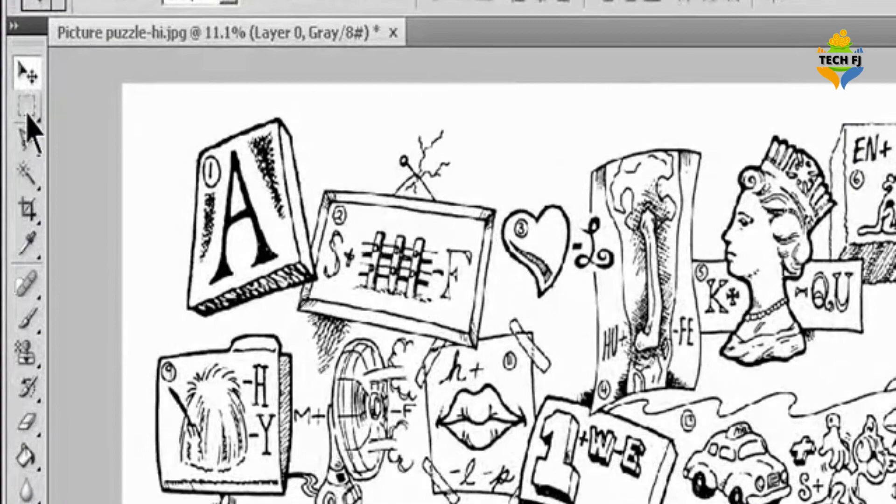
Select the whole puzzle image with the Rectangular Marquee tool and crop the image to that selection.
{"action": "left_click", "coordinate": [26, 108]}
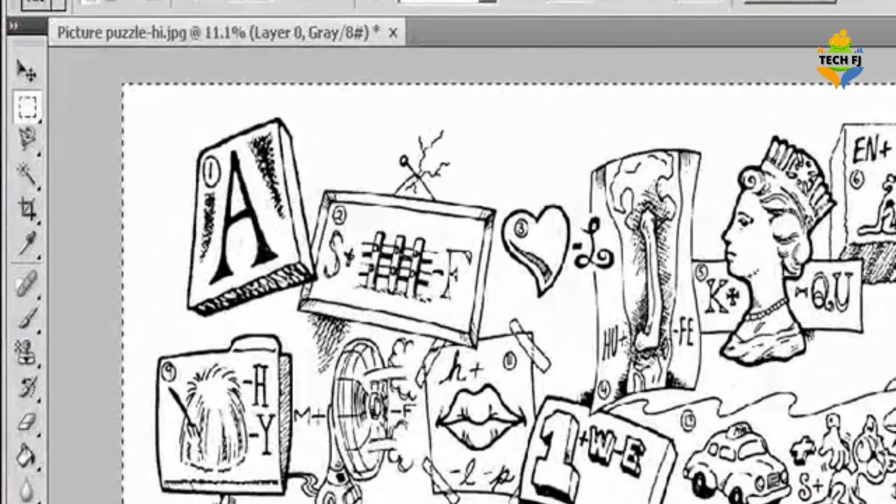
{"action": "left_click", "coordinate": [146, 1]}
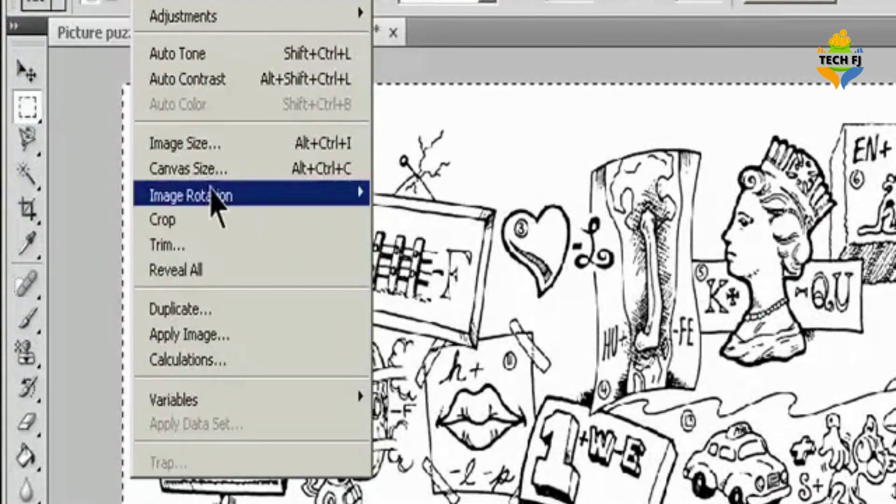
{"action": "left_click", "coordinate": [212, 220]}
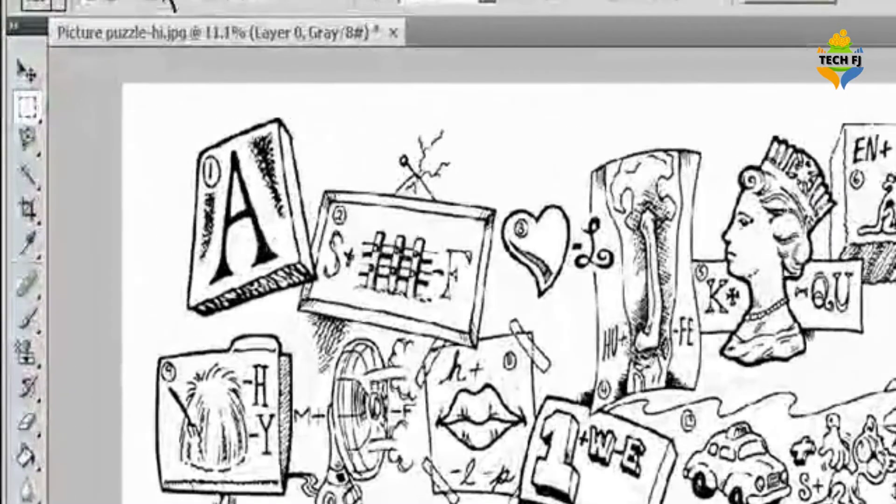
Set Trim to be based on Bottom Right Pixel Color, with top, bottom, left and right all trimmed away.
{"action": "key", "text": "alt+i"}
{"action": "left_click", "coordinate": [197, 247]}
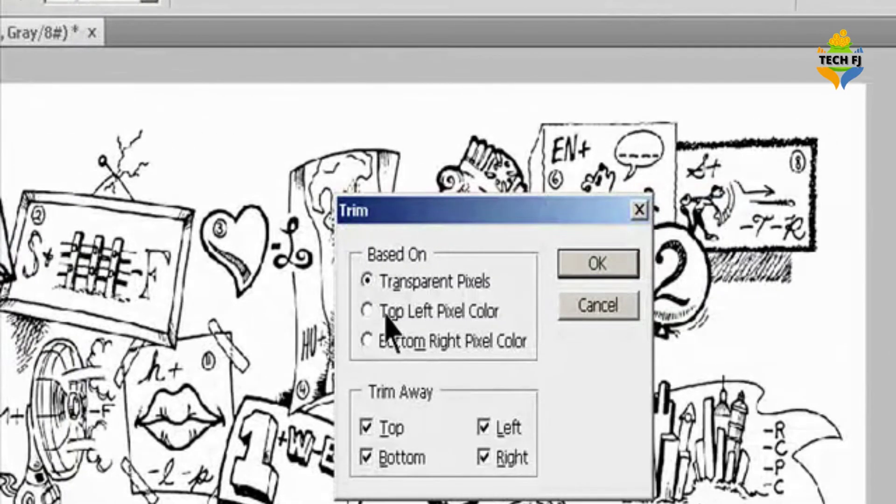
{"action": "left_click", "coordinate": [387, 315]}
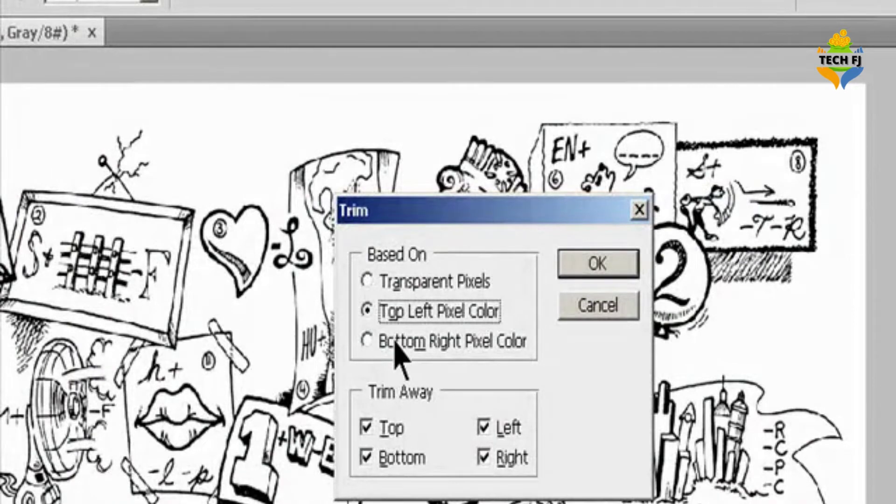
{"action": "left_click", "coordinate": [395, 344]}
{"action": "left_click", "coordinate": [390, 427]}
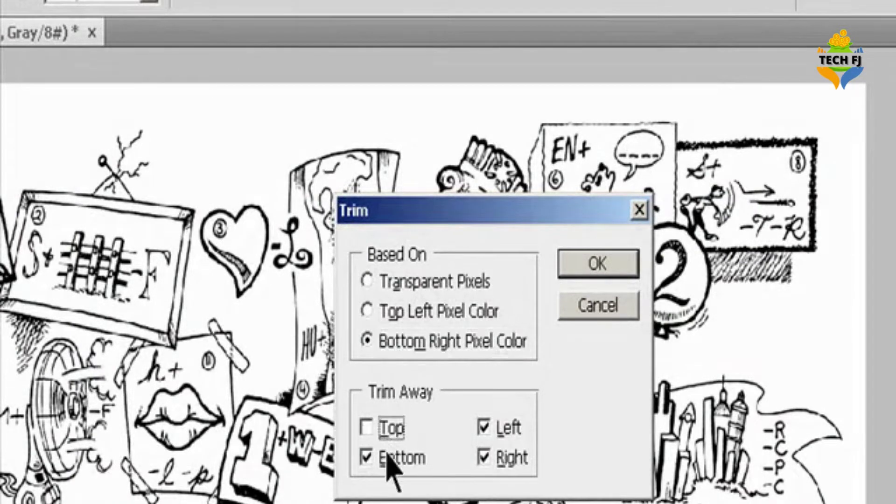
{"action": "left_click", "coordinate": [387, 459]}
{"action": "left_click", "coordinate": [369, 427]}
{"action": "left_click", "coordinate": [375, 456]}
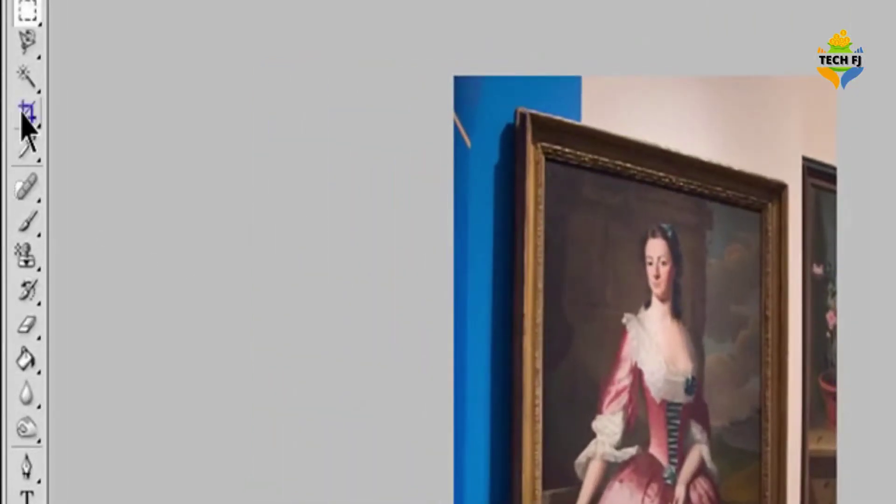
Draw a crop boundary around the portrait in Gallery painting.jpg and widen its left side to the frame's inner edge.
{"action": "left_click", "coordinate": [27, 114]}
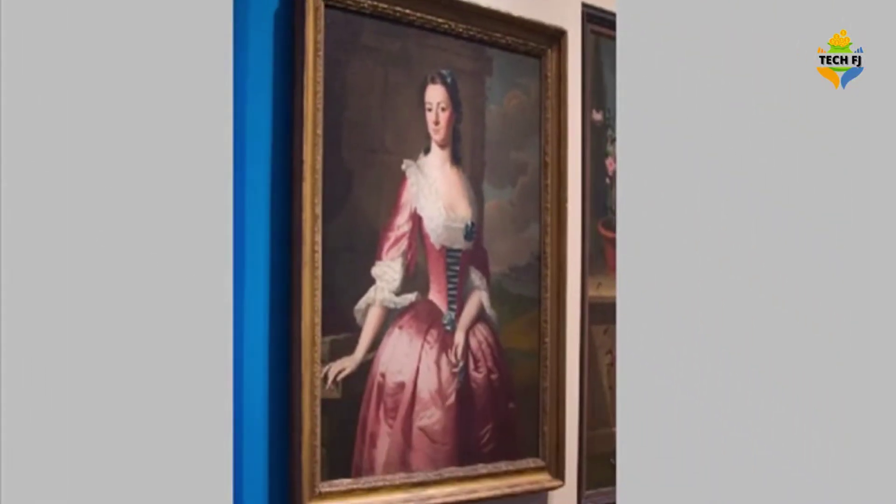
{"action": "mouse_move", "coordinate": [325, 3]}
{"action": "left_mouse_down"}
{"action": "mouse_move", "coordinate": [463, 244]}
{"action": "mouse_move", "coordinate": [540, 408]}
{"action": "mouse_move", "coordinate": [545, 485]}
{"action": "left_mouse_up"}
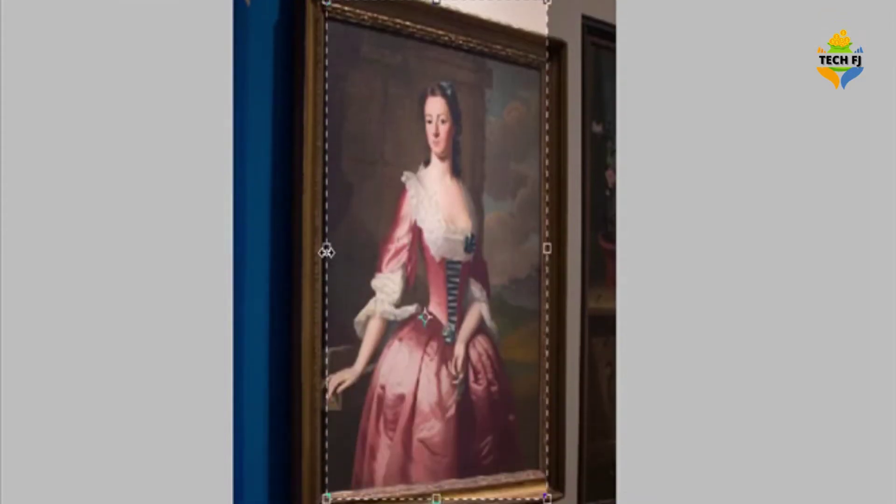
{"action": "left_click_drag", "start_coordinate": [327, 302], "coordinate": [321, 303]}
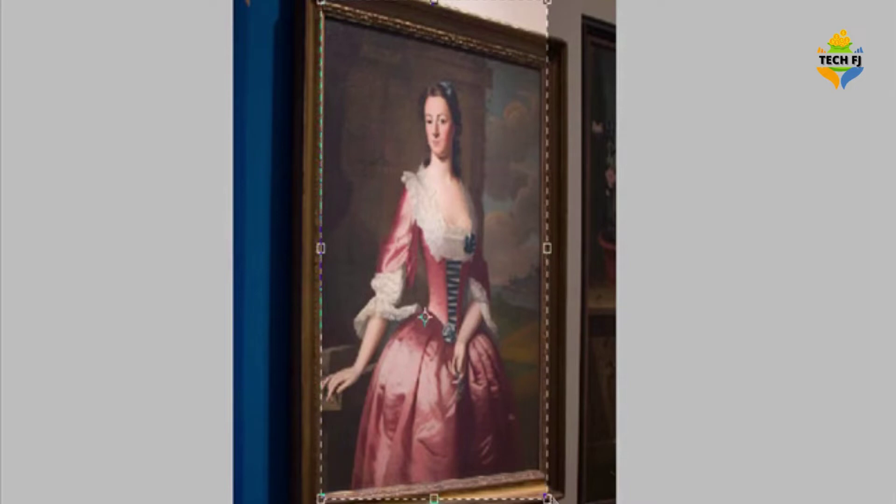
Match the crop boundary's corners to the slanted inner corners of the portrait's frame and apply the perspective crop.
{"action": "left_click_drag", "start_coordinate": [547, 498], "coordinate": [542, 476]}
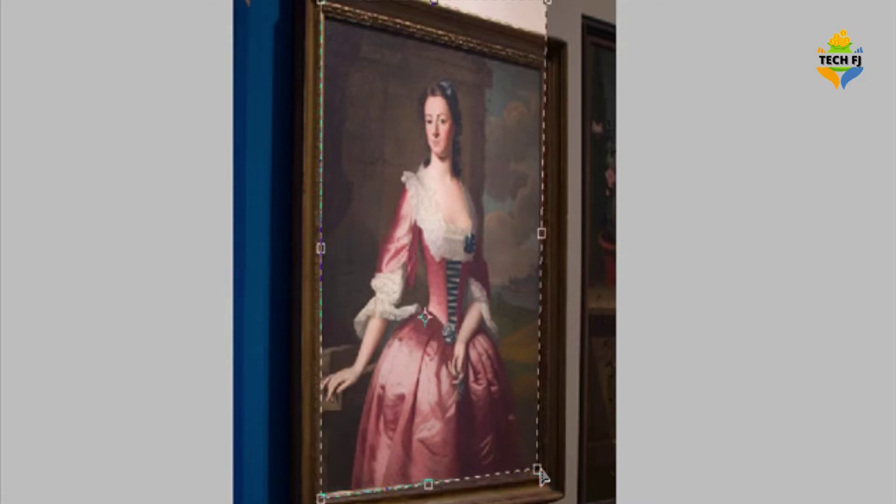
{"action": "left_click_drag", "start_coordinate": [547, 1], "coordinate": [547, 69]}
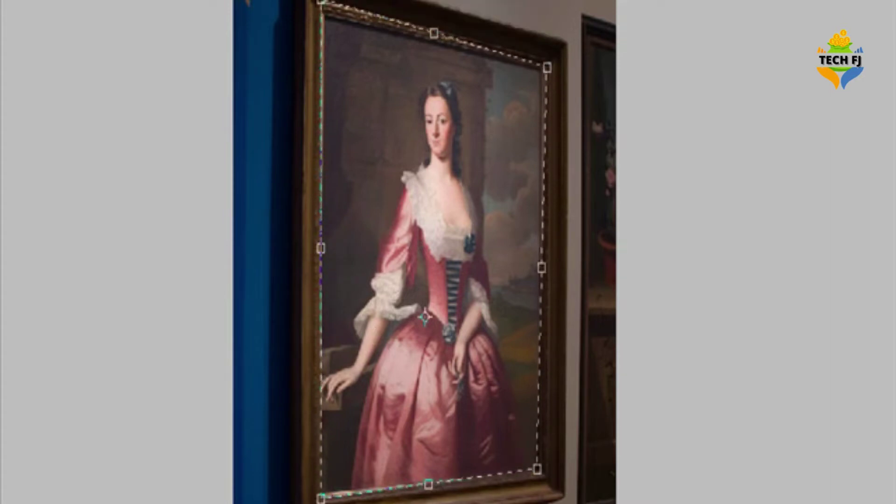
{"action": "mouse_move", "coordinate": [321, 3]}
{"action": "left_mouse_down"}
{"action": "mouse_move", "coordinate": [329, 16]}
{"action": "mouse_move", "coordinate": [327, 9]}
{"action": "left_mouse_up"}
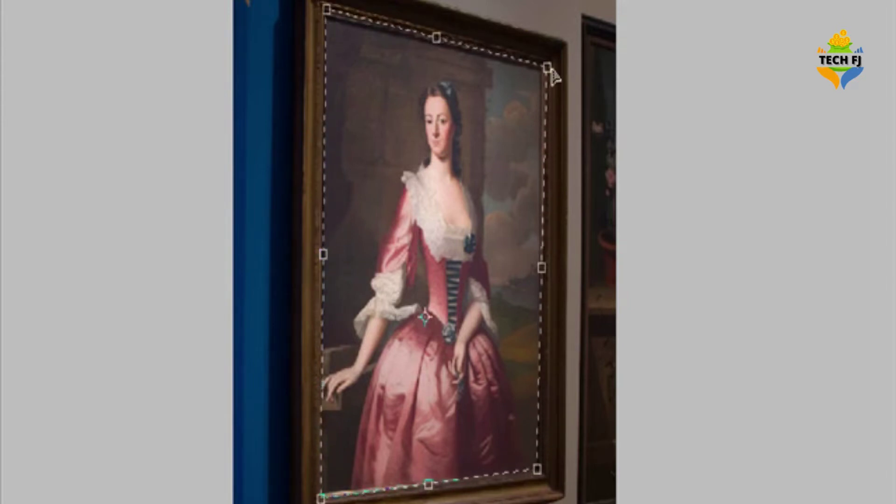
{"action": "mouse_move", "coordinate": [547, 69]}
{"action": "left_mouse_down"}
{"action": "mouse_move", "coordinate": [543, 78]}
{"action": "mouse_move", "coordinate": [546, 71]}
{"action": "left_mouse_up"}
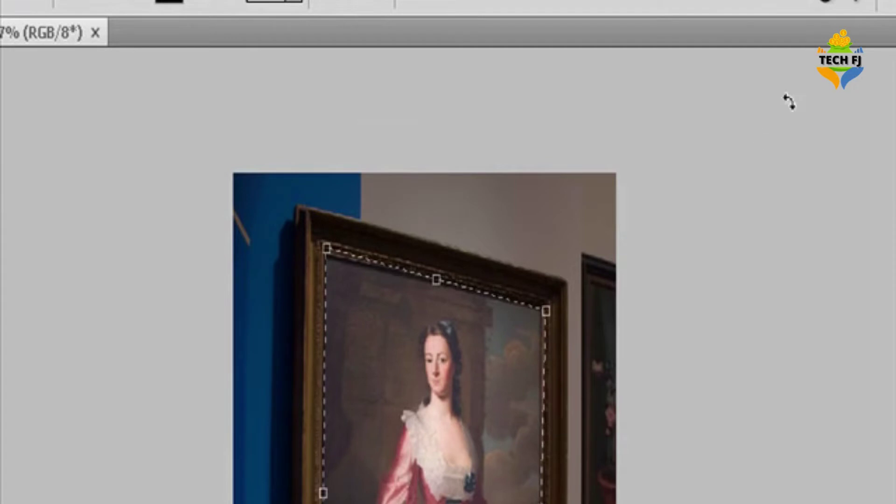
{"action": "left_click", "coordinate": [857, 2]}
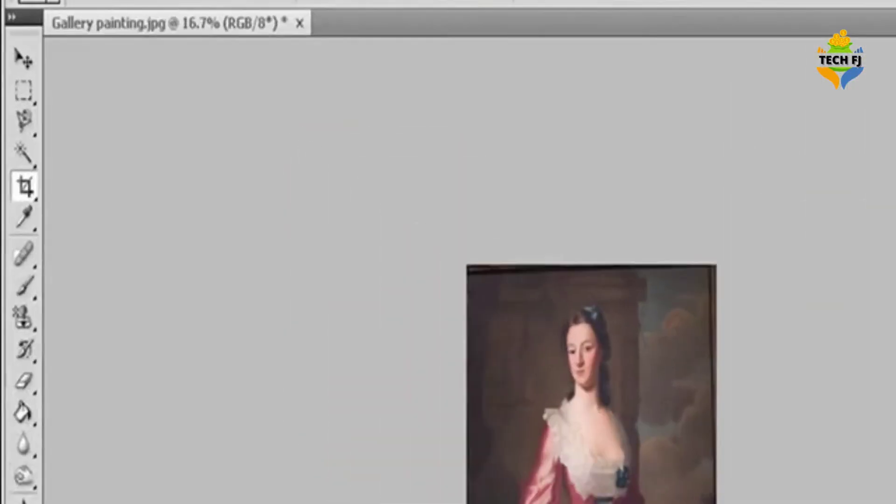
Rotate the cropped gallery painting by 180°.
{"action": "left_click", "coordinate": [84, 0]}
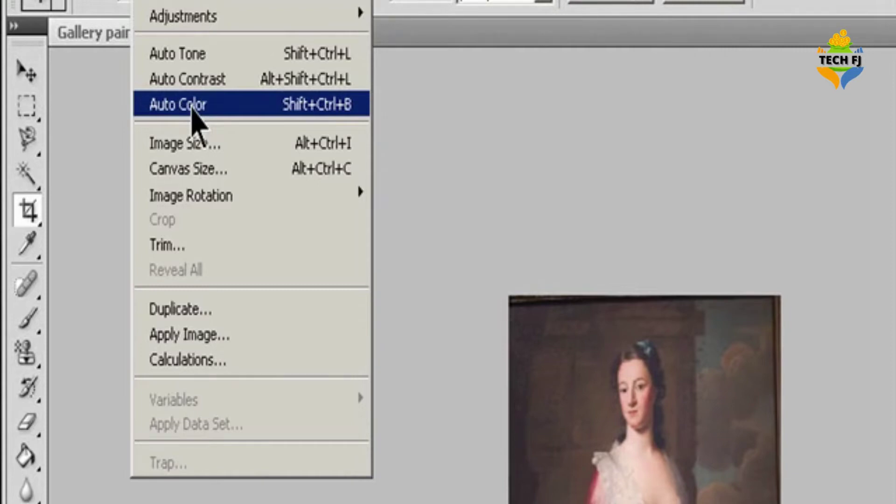
{"action": "mouse_move", "coordinate": [204, 195]}
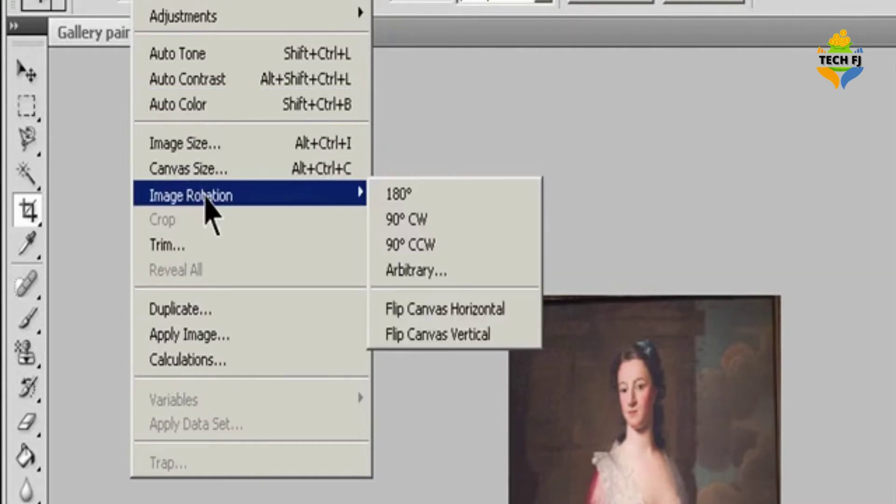
{"action": "left_click", "coordinate": [424, 195]}
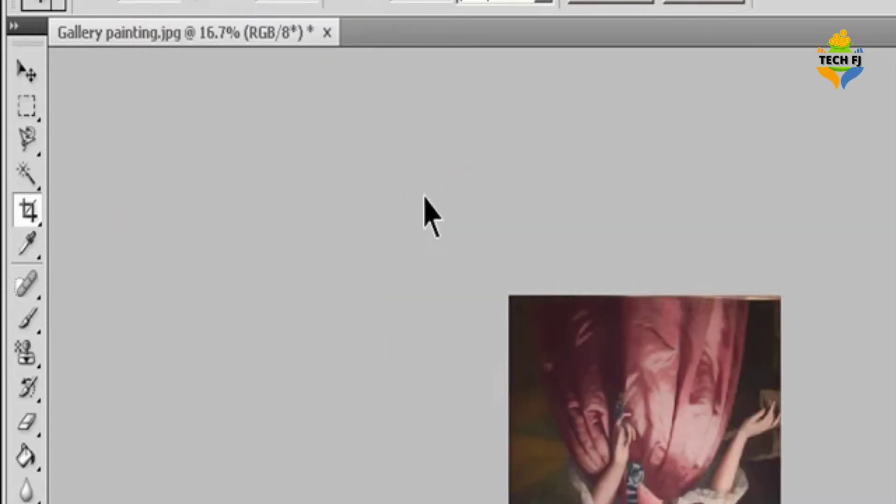
Rotate the painting 90° clockwise and back again 90° counterclockwise.
{"action": "key", "text": "alt+i"}
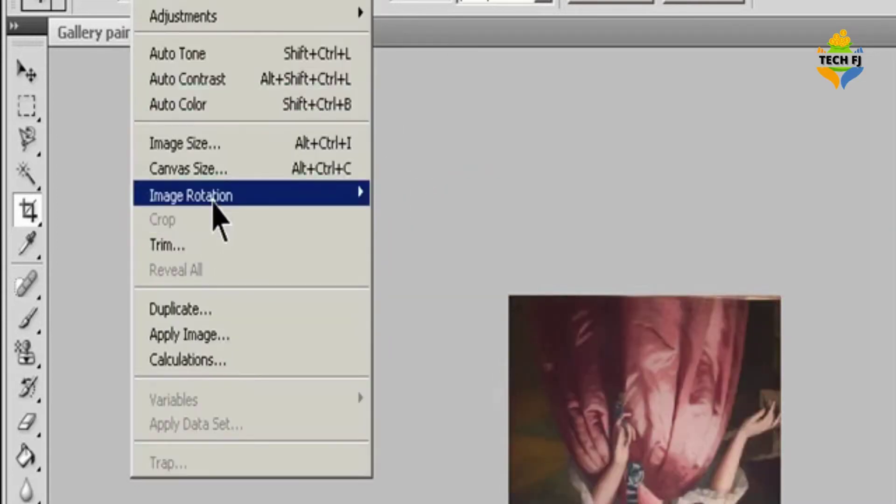
{"action": "mouse_move", "coordinate": [211, 196]}
{"action": "left_click", "coordinate": [411, 220]}
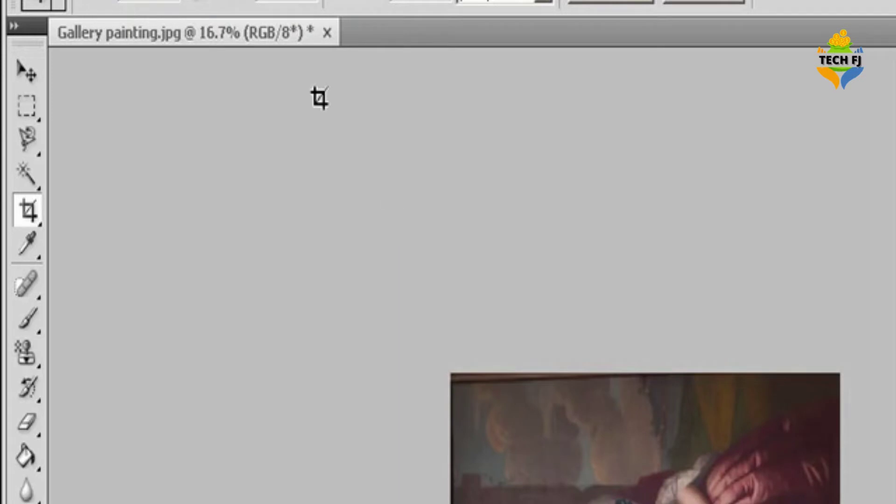
{"action": "key", "text": "alt+i"}
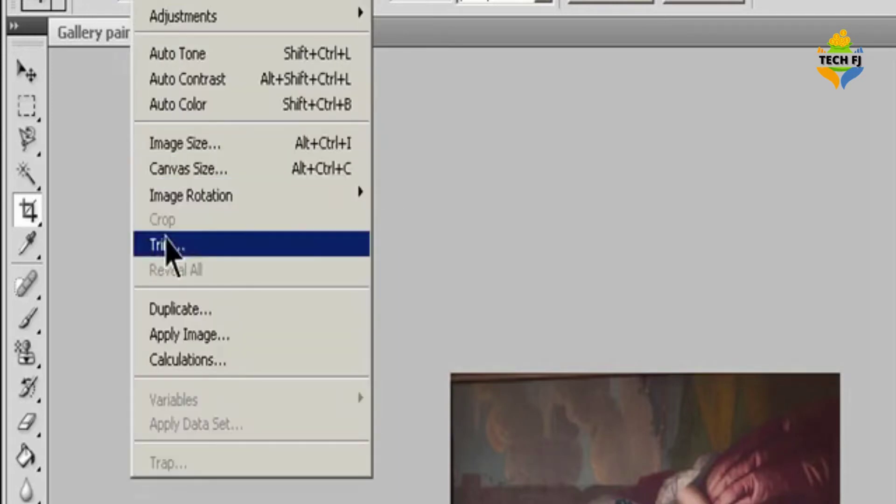
{"action": "mouse_move", "coordinate": [264, 197]}
{"action": "left_click", "coordinate": [397, 240]}
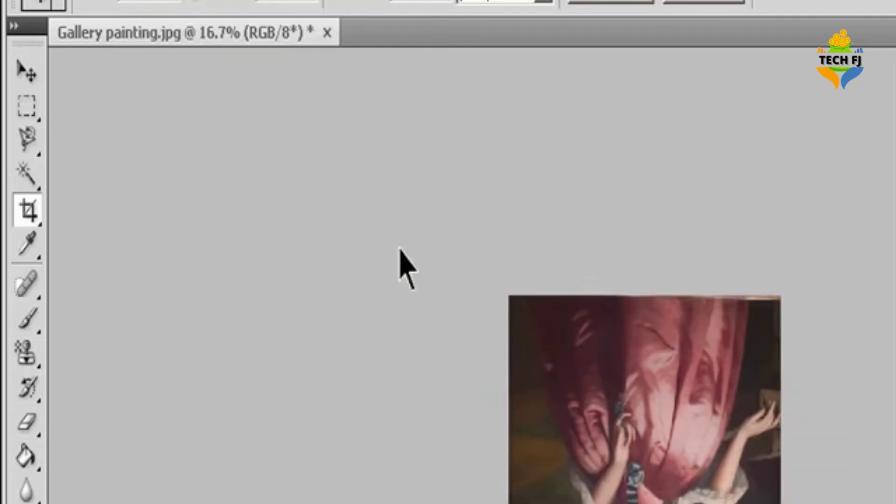
Rotate the painting's canvas by an arbitrary angle of 90° clockwise.
{"action": "key", "text": "alt+i"}
{"action": "mouse_move", "coordinate": [241, 198]}
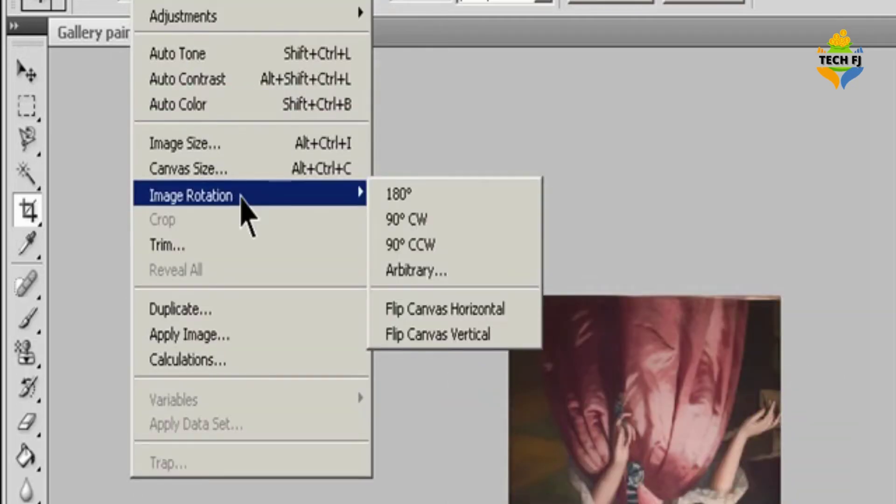
{"action": "left_click", "coordinate": [415, 270]}
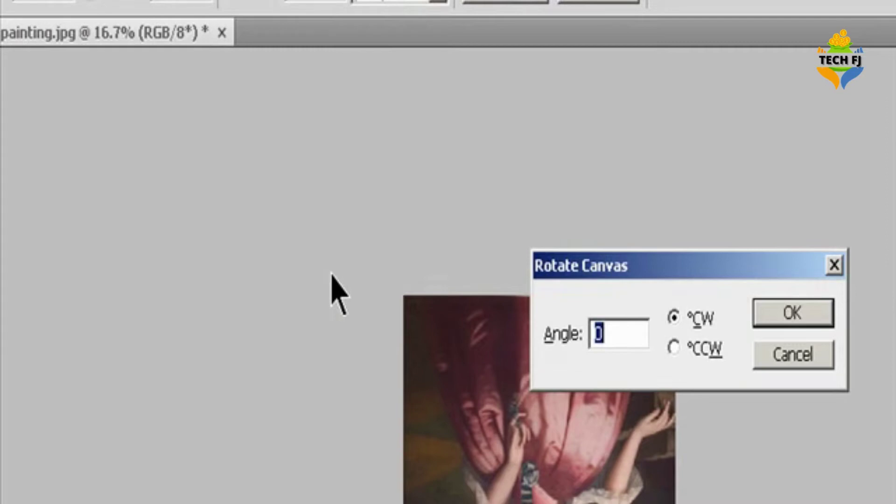
{"action": "type", "text": "90"}
{"action": "key", "text": "Return"}
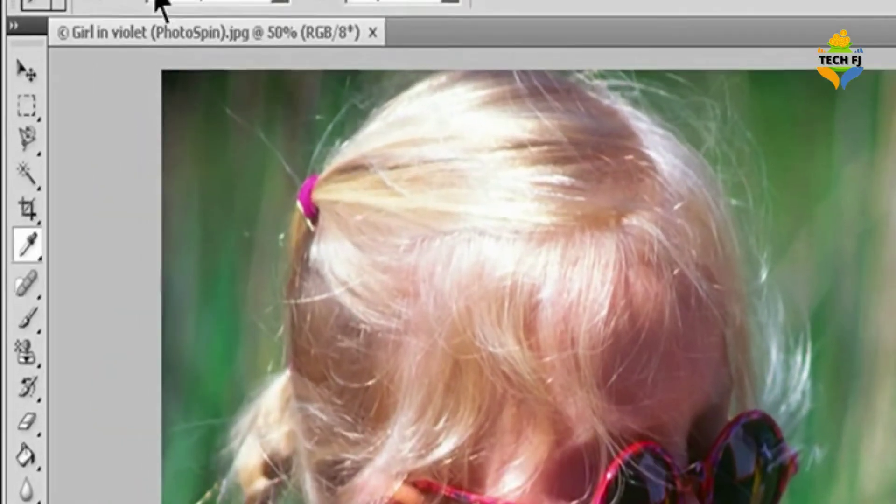
Open the Variations adjustment for Girl in violet (PhotoSpin).jpg.
{"action": "left_click", "coordinate": [156, 4]}
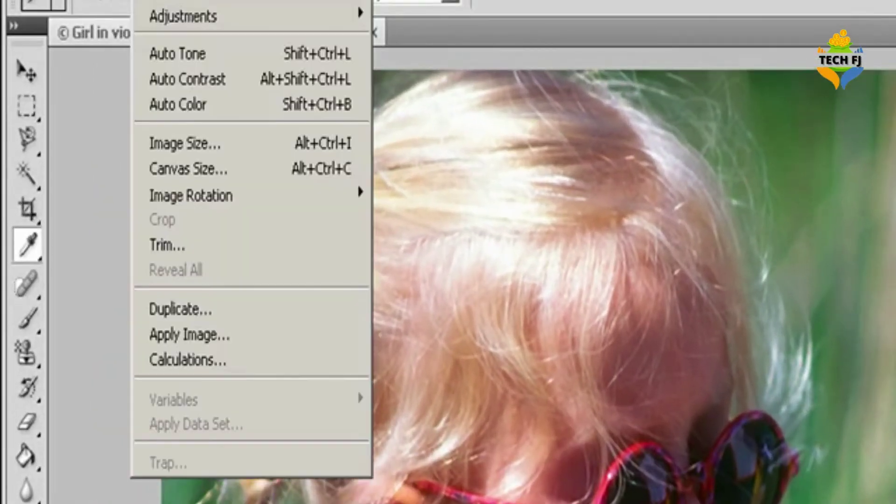
{"action": "mouse_move", "coordinate": [177, 17]}
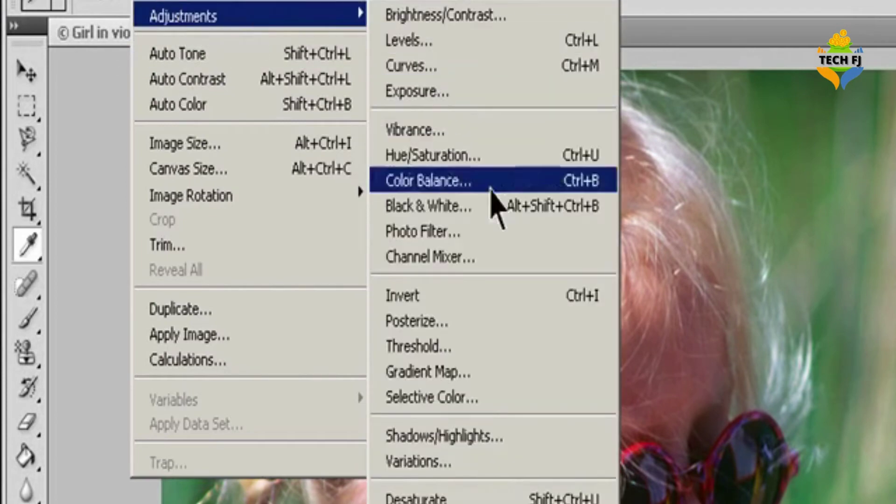
{"action": "left_click", "coordinate": [464, 461]}
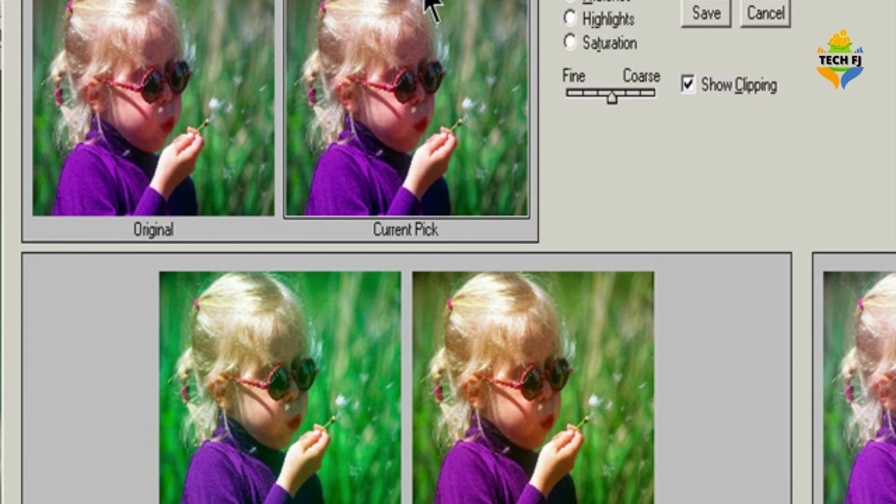
Preview the color variations for Highlights and for Saturation, and return to the Midtones range.
{"action": "left_click", "coordinate": [580, 19]}
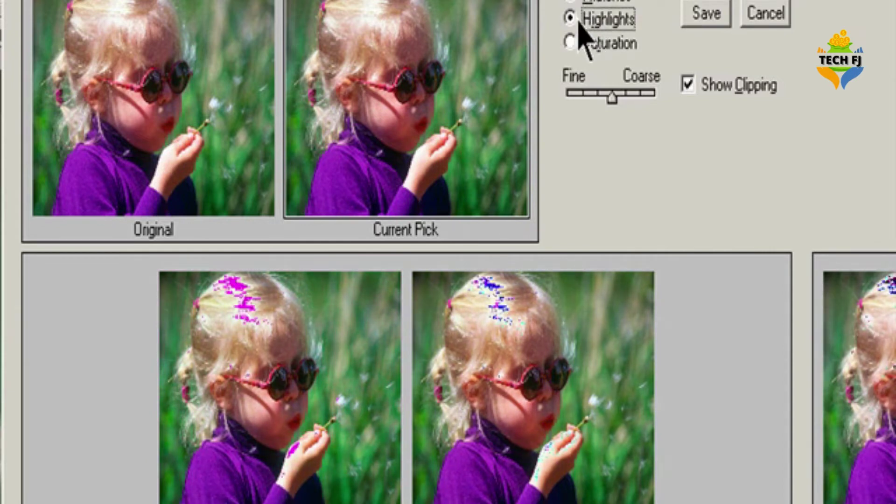
{"action": "left_click", "coordinate": [574, 50]}
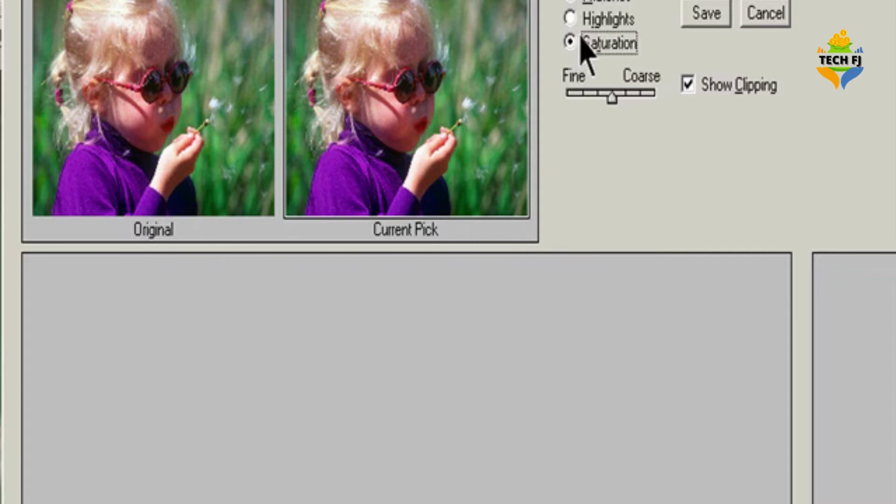
{"action": "left_click", "coordinate": [572, 2]}
Turn Show Clipping off and back on, and try the Fine/Coarse adjustment amount.
{"action": "left_click_drag", "start_coordinate": [606, 97], "coordinate": [611, 115]}
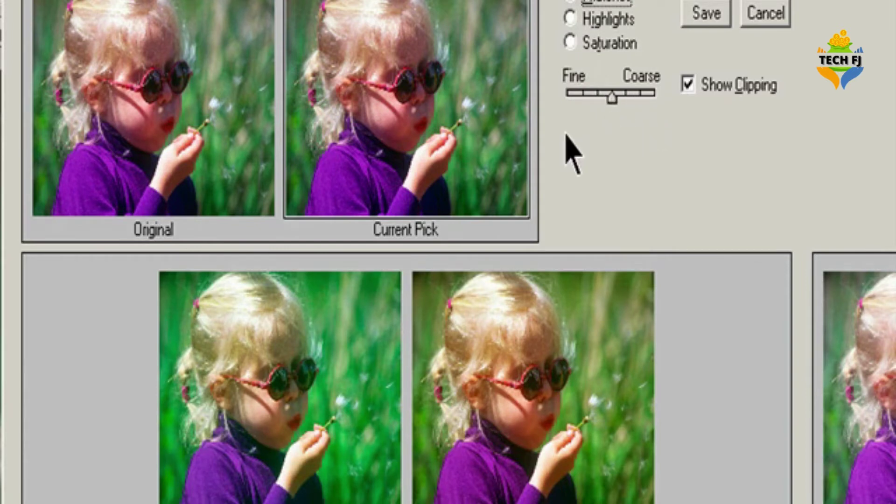
{"action": "left_click", "coordinate": [704, 90]}
{"action": "left_click", "coordinate": [704, 90]}
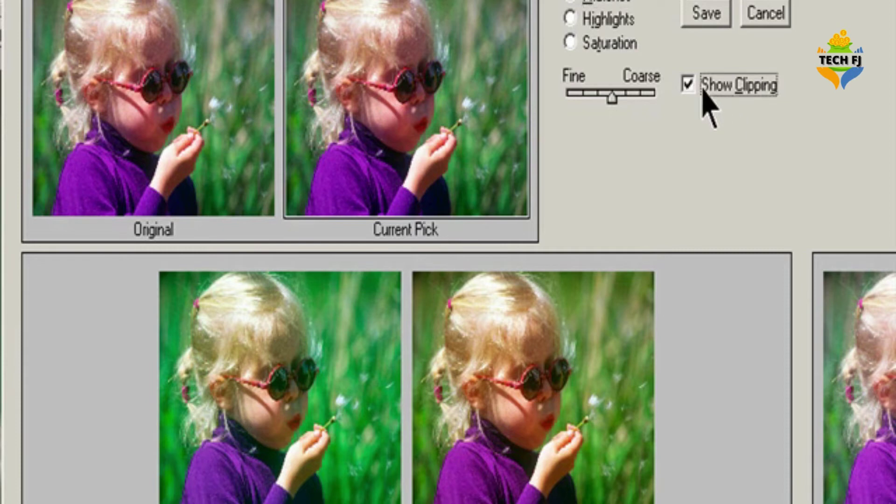
{"action": "mouse_move", "coordinate": [608, 96]}
{"action": "left_mouse_down"}
{"action": "mouse_move", "coordinate": [636, 96]}
{"action": "mouse_move", "coordinate": [593, 104]}
{"action": "mouse_move", "coordinate": [625, 98]}
{"action": "left_mouse_up"}
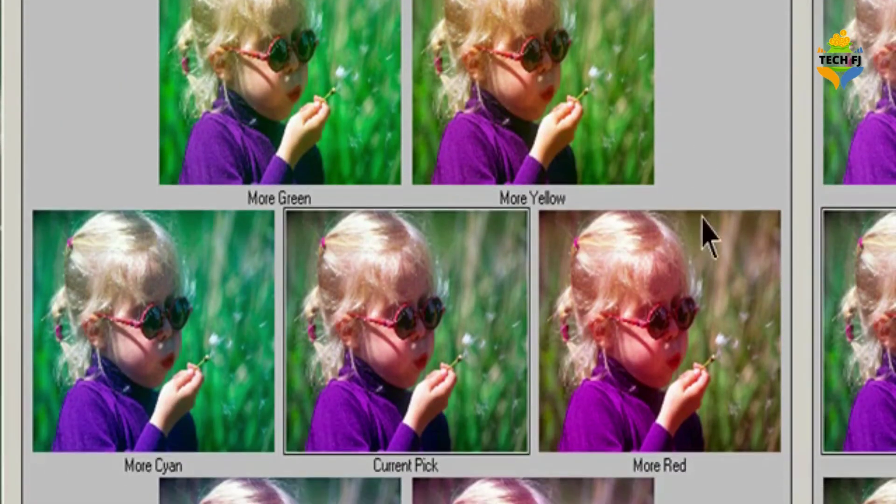
Add red, yellow, blue, magenta and green in turn to the current pick of the Variations adjustment.
{"action": "left_click", "coordinate": [731, 357]}
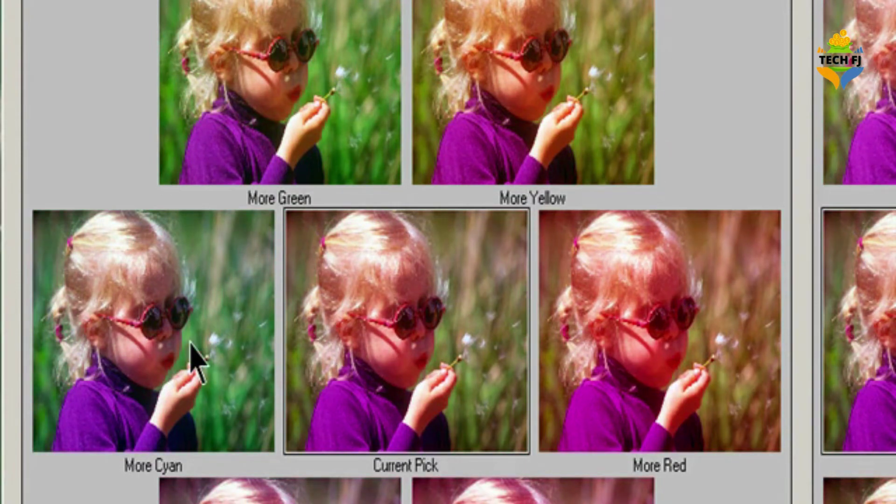
{"action": "left_click", "coordinate": [575, 78]}
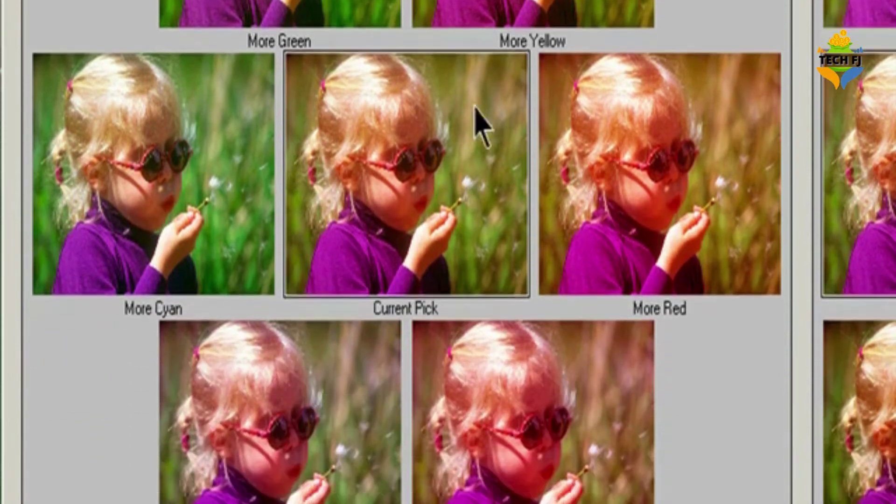
{"action": "left_click", "coordinate": [297, 422]}
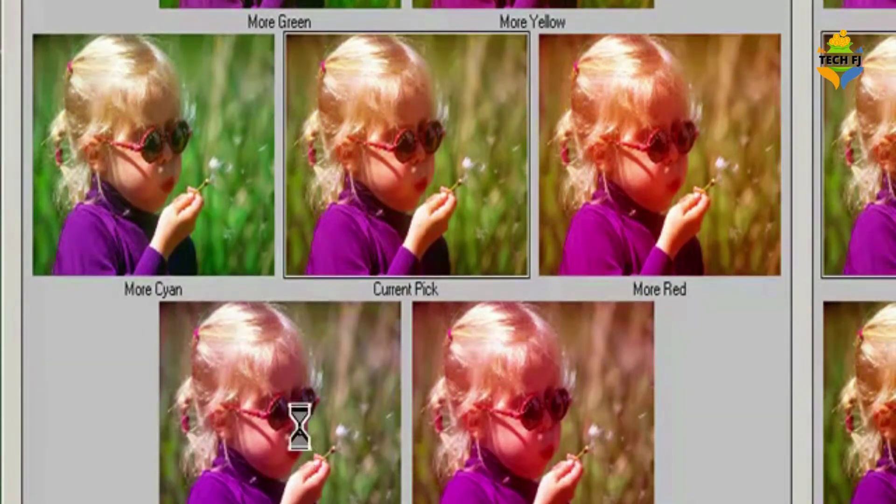
{"action": "left_click", "coordinate": [511, 487]}
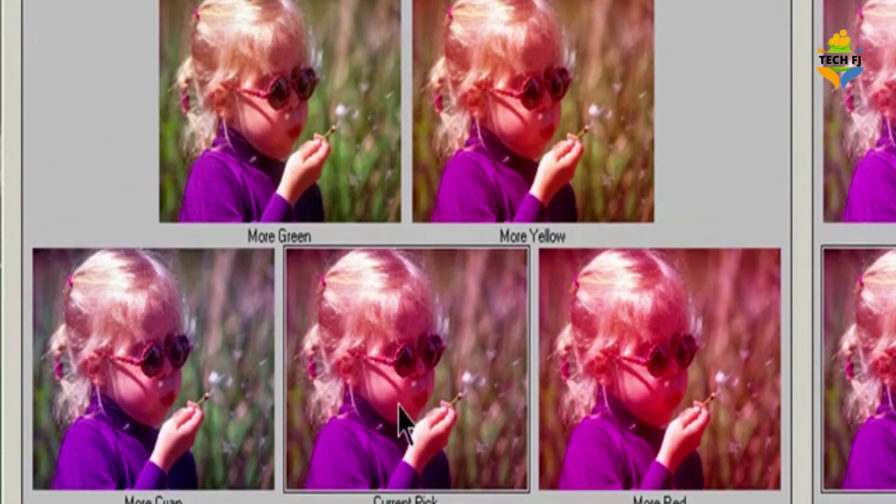
{"action": "left_click", "coordinate": [273, 114]}
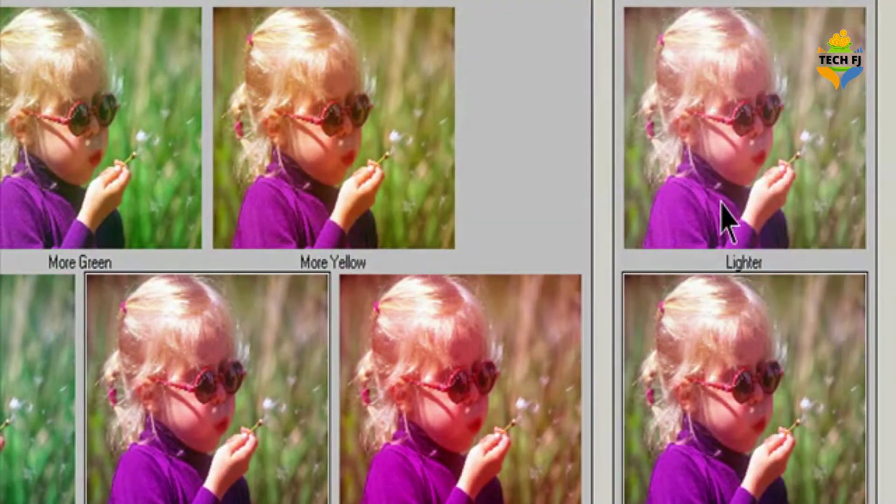
Lighten the current pick and darken it again in the Variations adjustment.
{"action": "left_click", "coordinate": [722, 217]}
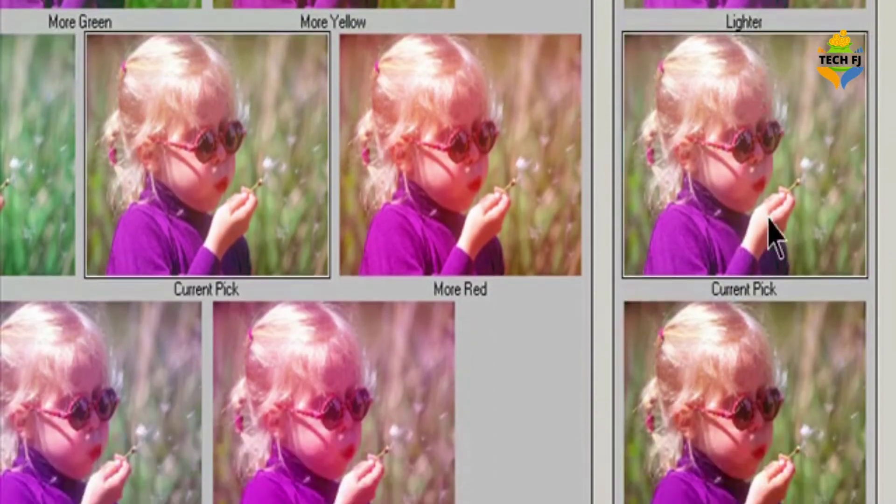
{"action": "left_click", "coordinate": [770, 395]}
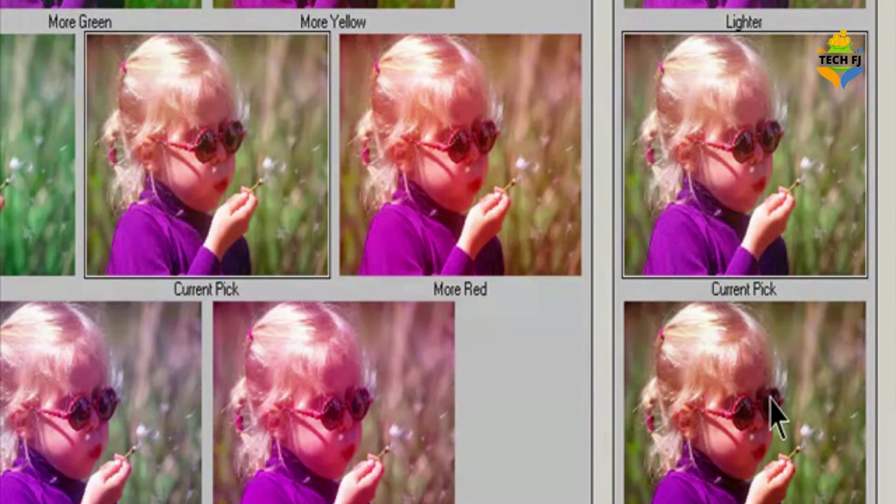
{"action": "left_click", "coordinate": [770, 395]}
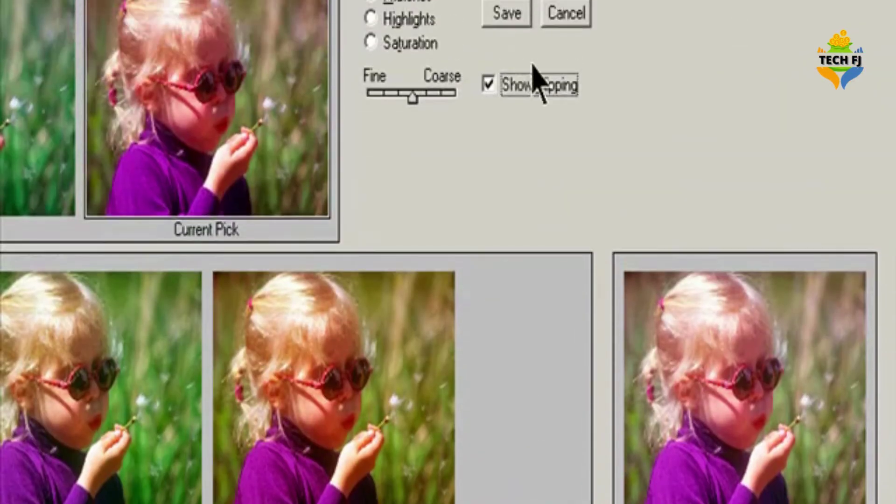
Save the Variations settings as Vartion1 in the Lesson 04 folder and close the Variations dialog.
{"action": "left_click", "coordinate": [511, 16]}
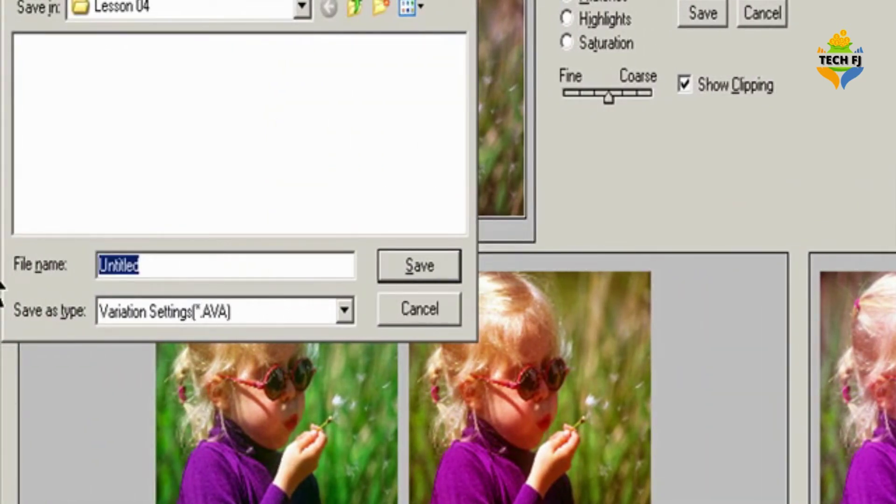
{"action": "type", "text": "Var"}
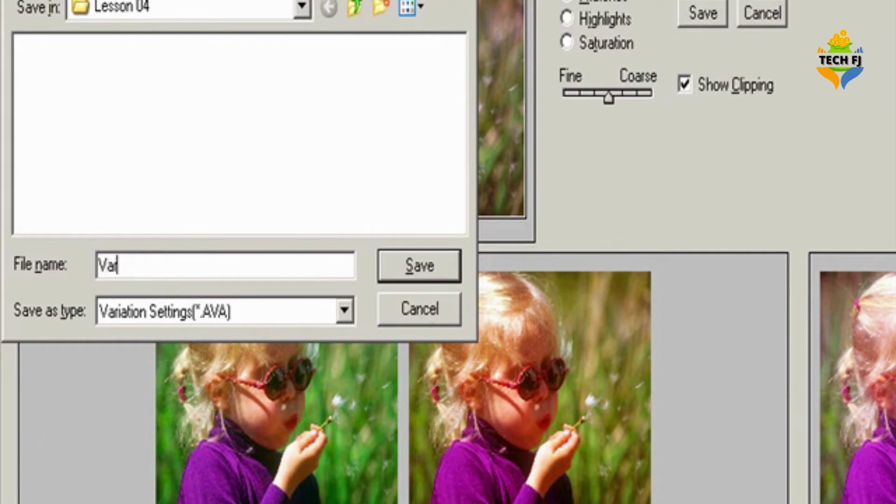
{"action": "type", "text": "tion1"}
{"action": "key", "text": "Return"}
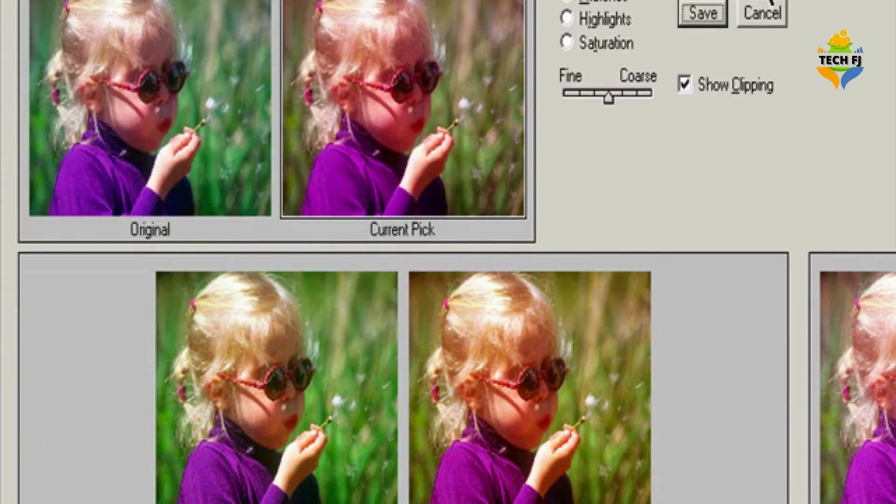
{"action": "left_click", "coordinate": [768, 2]}
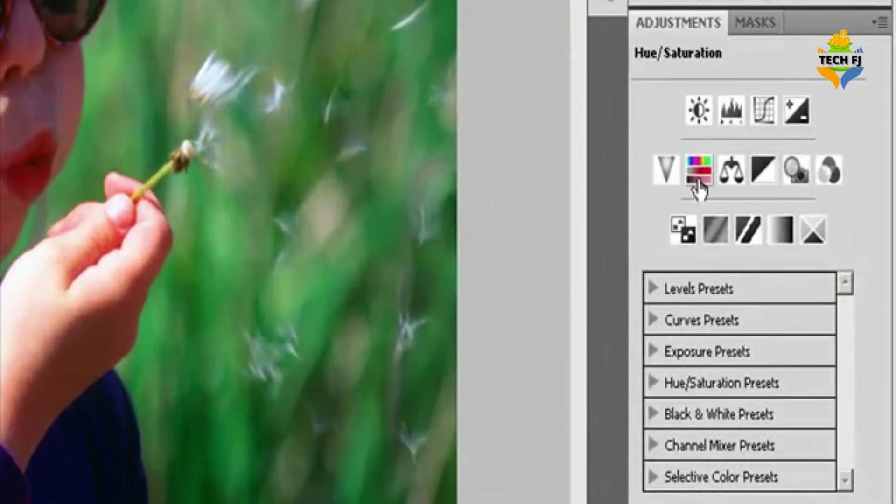
Create a Hue/Saturation adjustment layer for the girl photo with the default name, Normal mode and 100% opacity.
{"action": "left_click", "coordinate": [879, 23]}
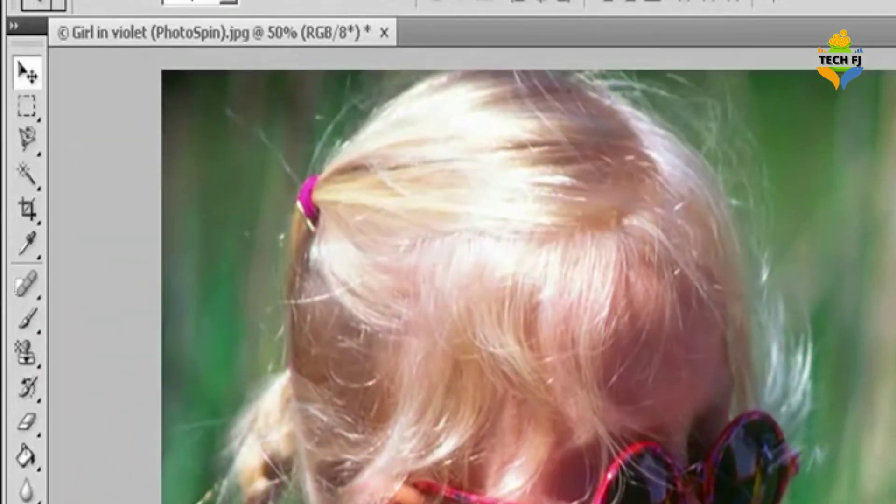
{"action": "left_click", "coordinate": [201, 1]}
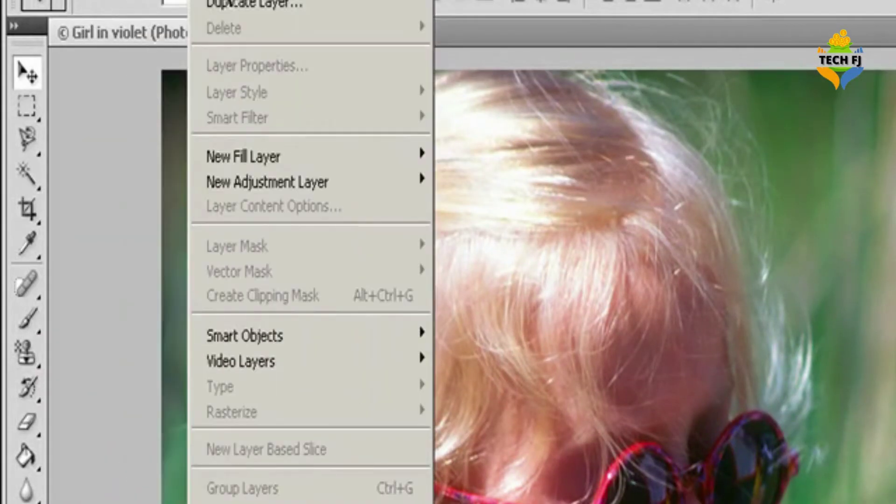
{"action": "mouse_move", "coordinate": [262, 185]}
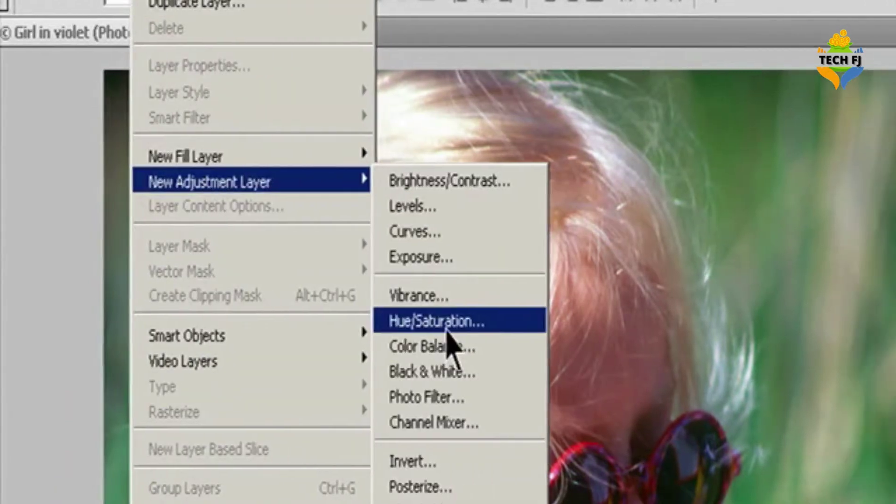
{"action": "left_click", "coordinate": [504, 327]}
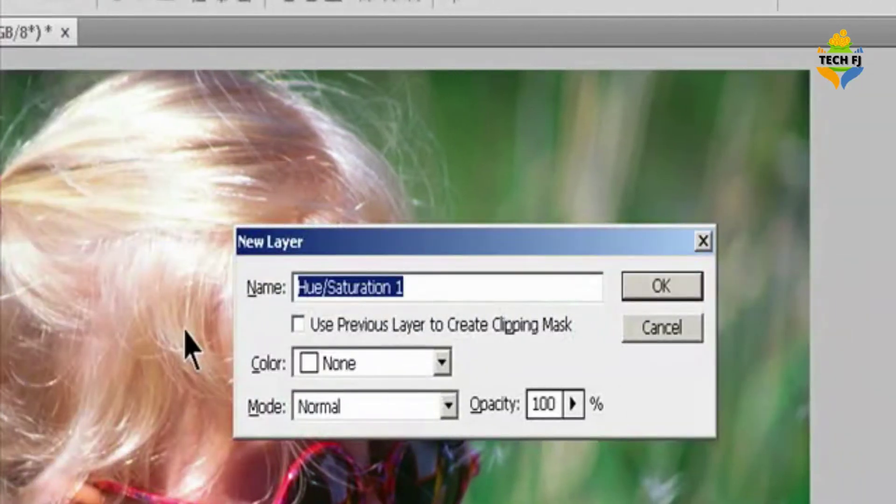
{"action": "left_click", "coordinate": [650, 287]}
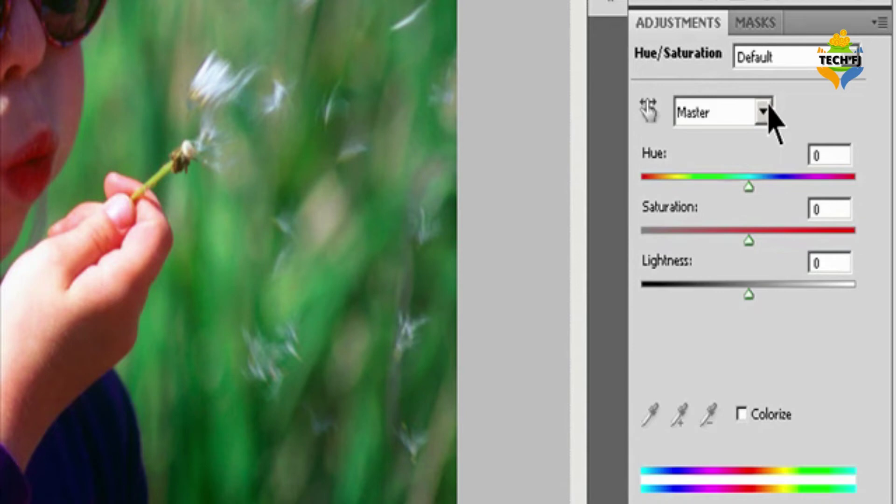
Adjust the Blues range of the girl photo to hue -32 and saturation +98, and raise its lightness.
{"action": "left_click", "coordinate": [764, 111]}
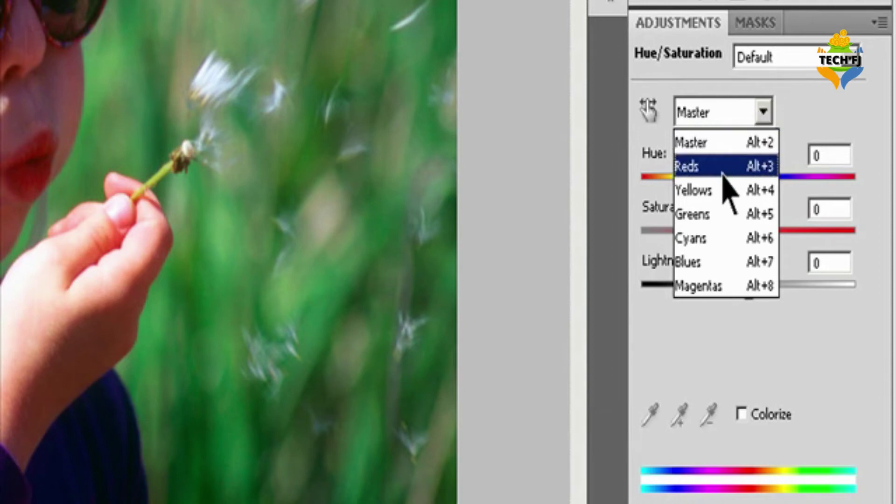
{"action": "left_click", "coordinate": [721, 264]}
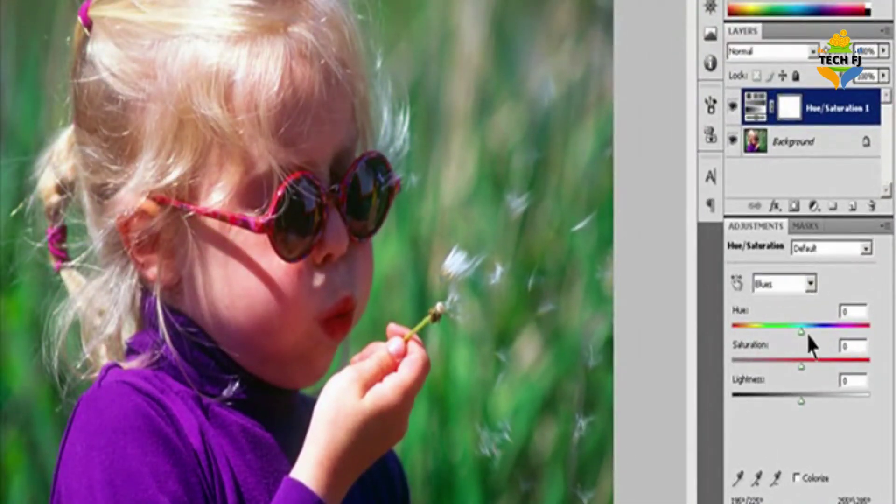
{"action": "left_click_drag", "start_coordinate": [803, 334], "coordinate": [779, 347]}
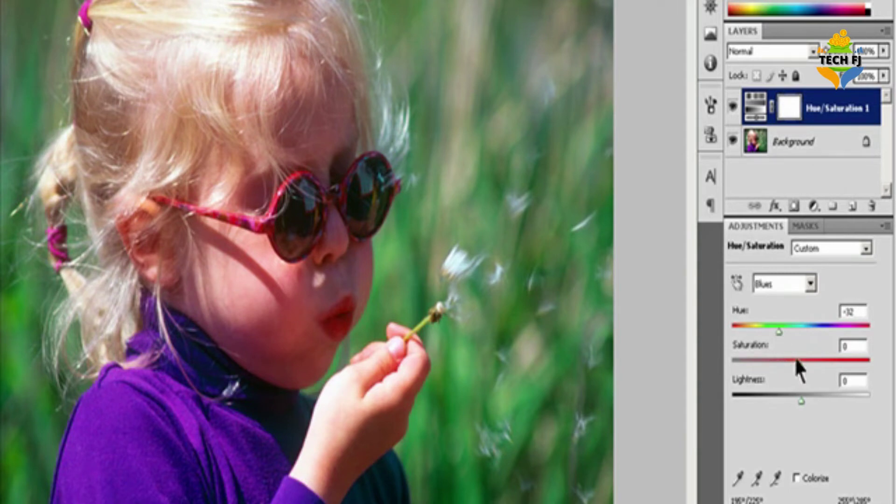
{"action": "left_click_drag", "start_coordinate": [802, 367], "coordinate": [869, 369]}
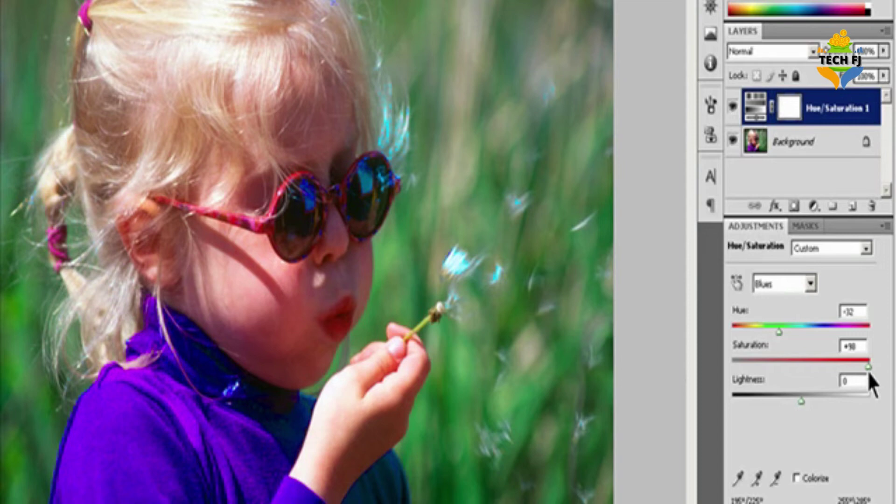
{"action": "mouse_move", "coordinate": [804, 401]}
{"action": "left_mouse_down"}
{"action": "mouse_move", "coordinate": [710, 400]}
{"action": "mouse_move", "coordinate": [815, 401]}
{"action": "left_mouse_up"}
{"action": "left_click_drag", "start_coordinate": [822, 401], "coordinate": [838, 399]}
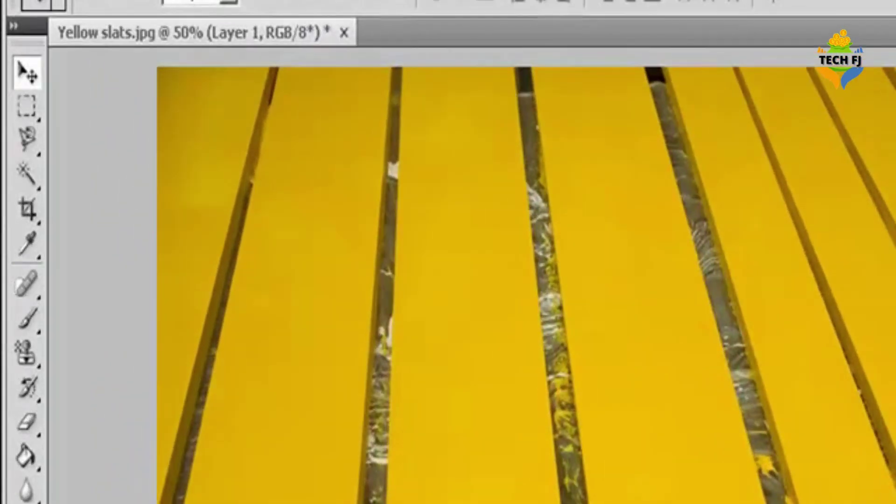
Create a Hue/Saturation adjustment layer for Yellow slats.jpg, accepting the default layer settings.
{"action": "key", "text": "alt+l"}
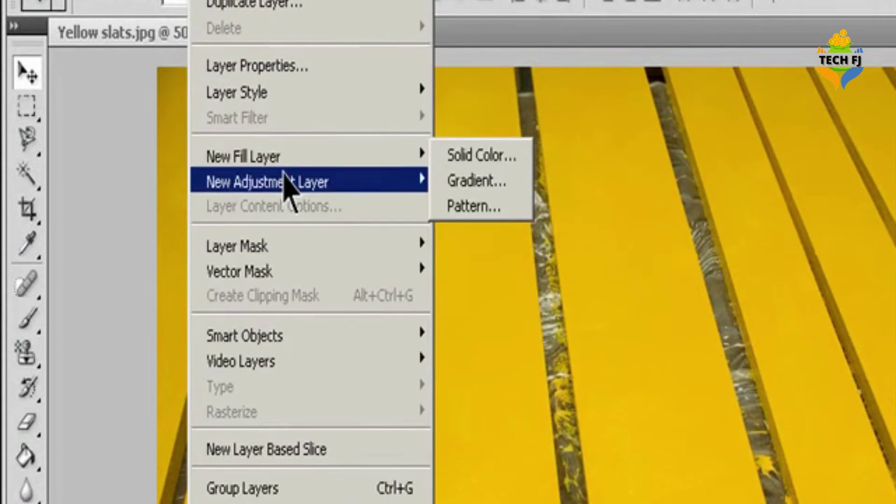
{"action": "mouse_move", "coordinate": [292, 189]}
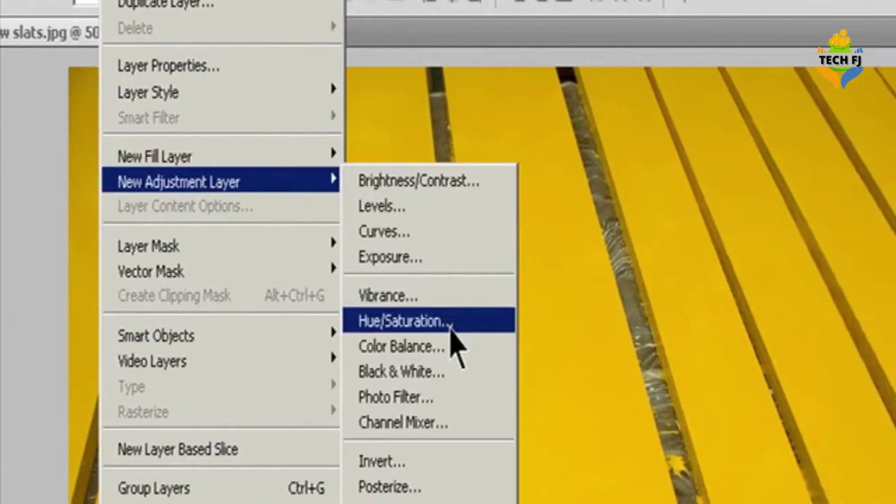
{"action": "left_click", "coordinate": [536, 322]}
{"action": "left_click", "coordinate": [478, 286]}
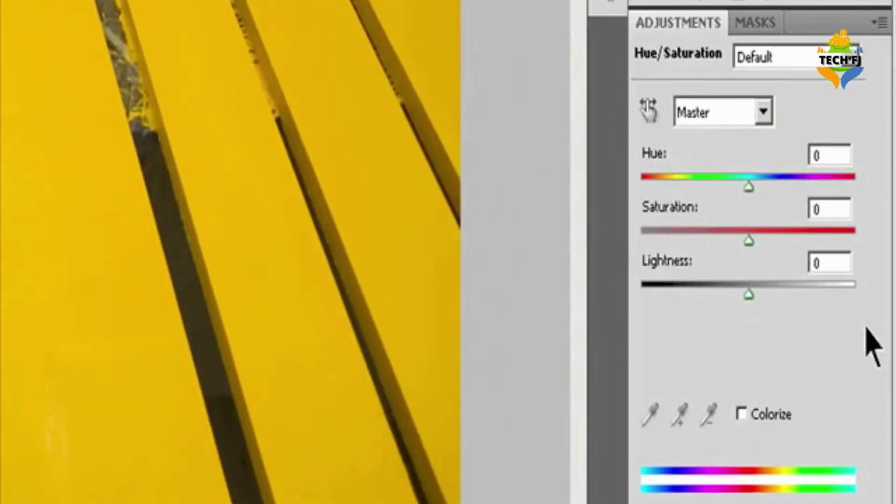
Turn Colorize on and off twice to compare the slats with and without the tint.
{"action": "left_click", "coordinate": [741, 414]}
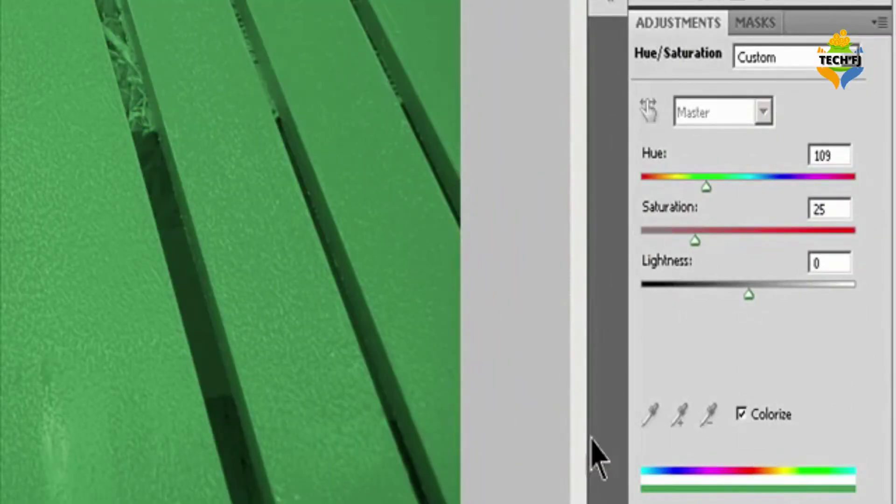
{"action": "left_click", "coordinate": [742, 416]}
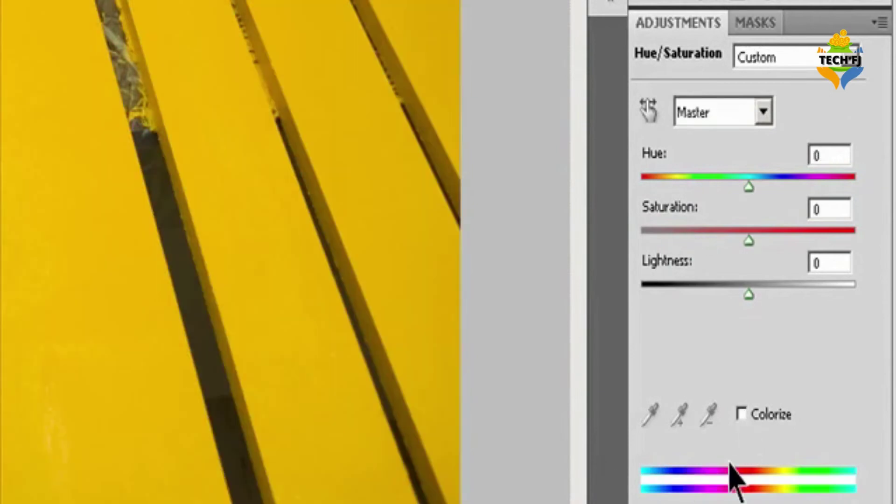
{"action": "left_click", "coordinate": [742, 414]}
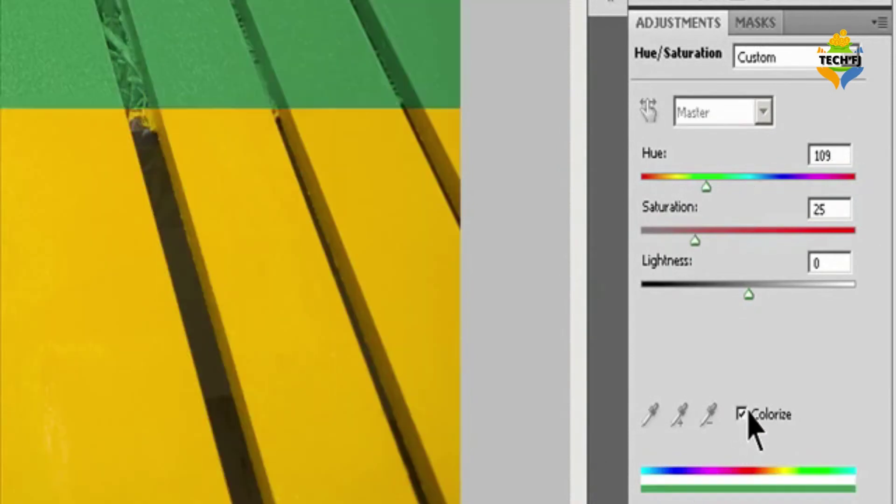
{"action": "left_click", "coordinate": [742, 414]}
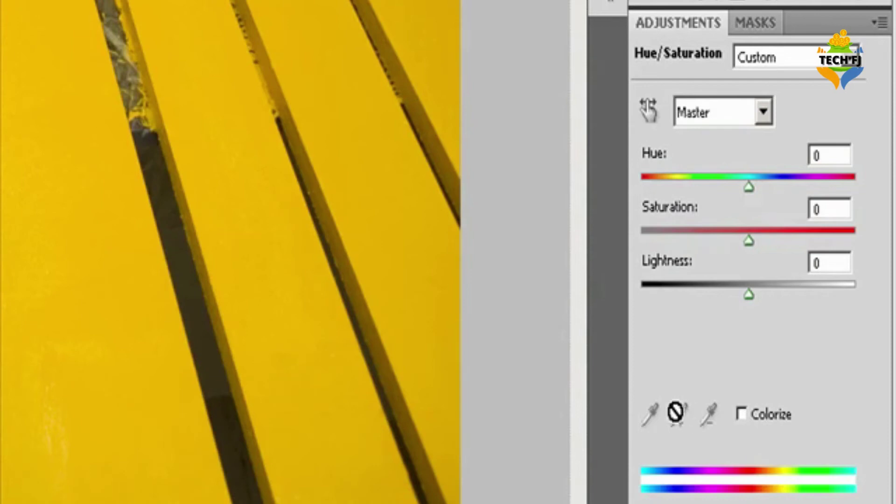
Select the Yellows range and extend its lower falloff to 297° and its lower range limit to 336°.
{"action": "left_click", "coordinate": [764, 112]}
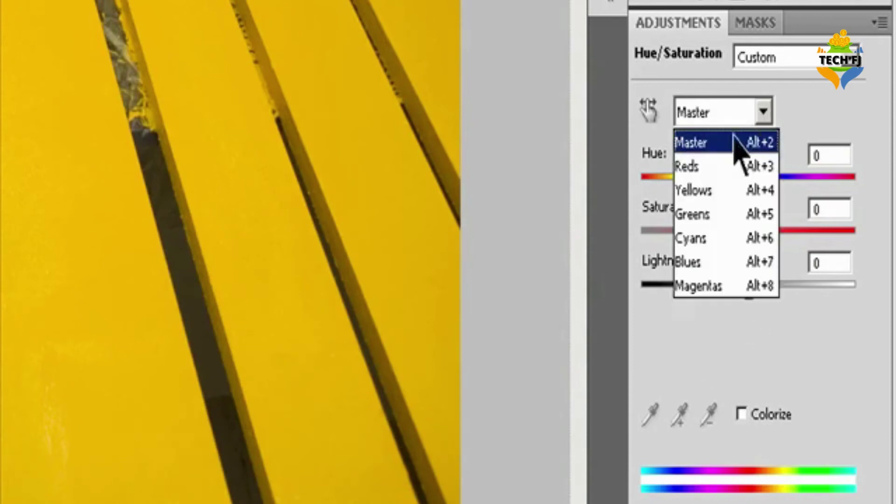
{"action": "left_click", "coordinate": [701, 191]}
{"action": "left_click_drag", "start_coordinate": [758, 481], "coordinate": [710, 485]}
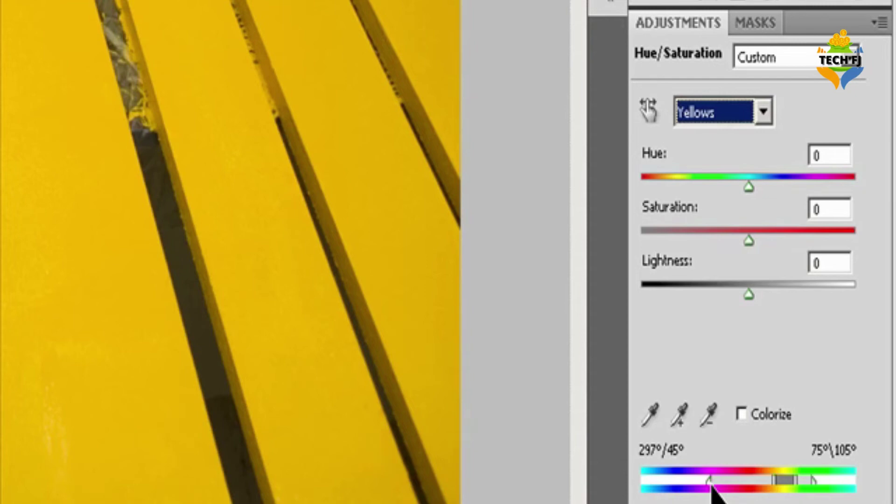
{"action": "left_click_drag", "start_coordinate": [774, 484], "coordinate": [727, 486]}
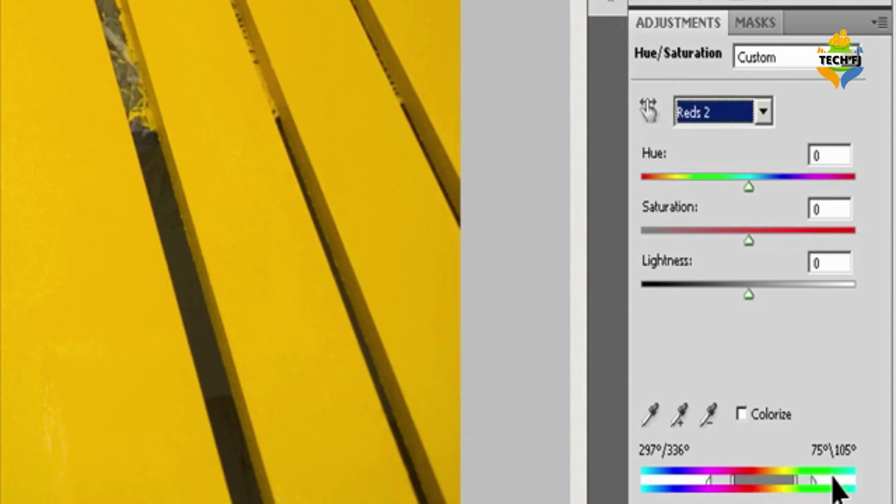
Sample colors on a yellow slat with the eyedropper to define the adjusted color range.
{"action": "left_click", "coordinate": [652, 414]}
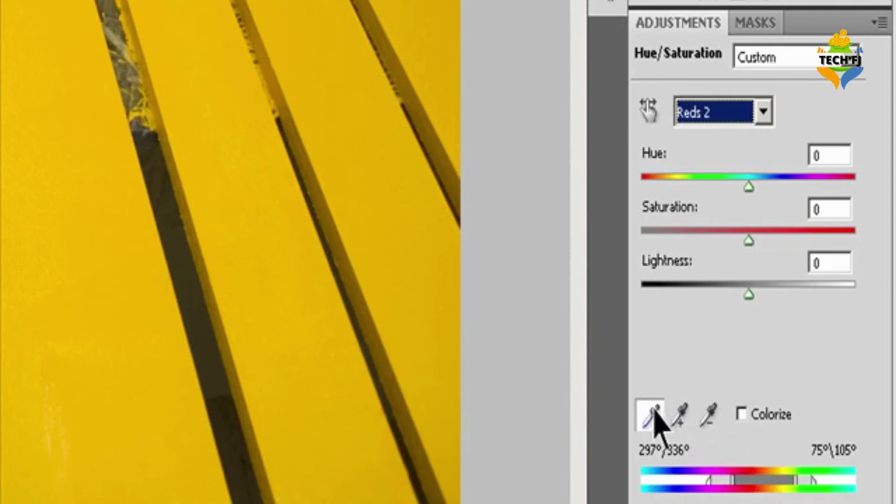
{"action": "left_click", "coordinate": [271, 346]}
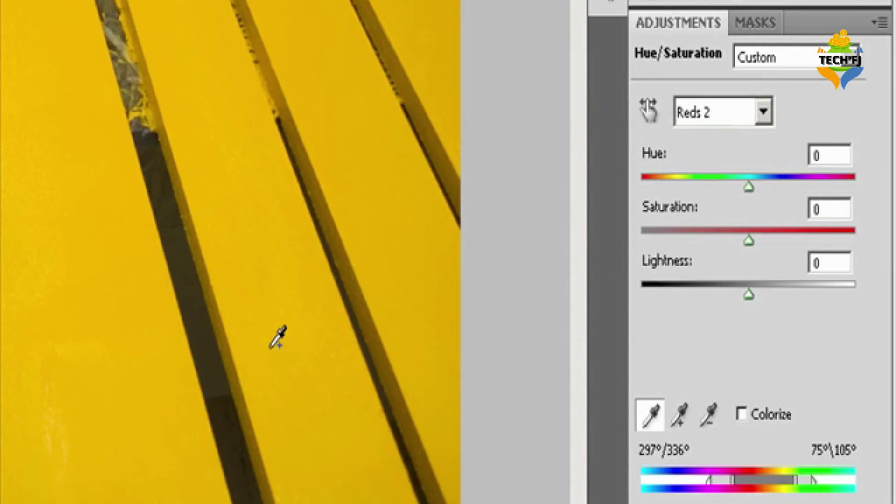
{"action": "left_click", "coordinate": [306, 360], "text": "alt"}
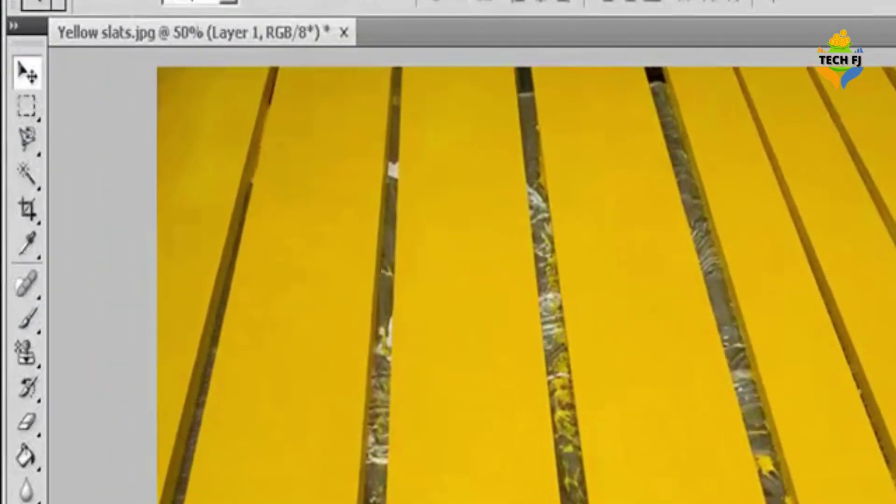
Make sure the yellow slats image uses the RGB Color mode.
{"action": "left_click", "coordinate": [106, 0]}
{"action": "mouse_move", "coordinate": [179, 3]}
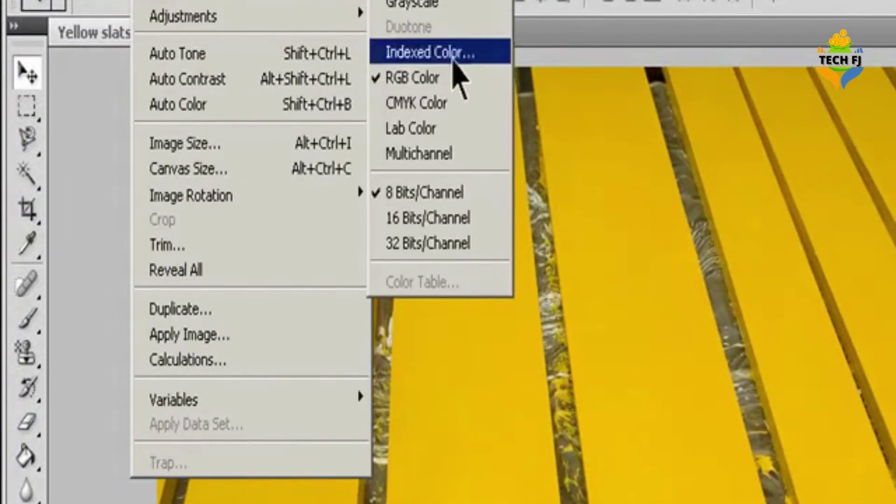
{"action": "left_click", "coordinate": [458, 88]}
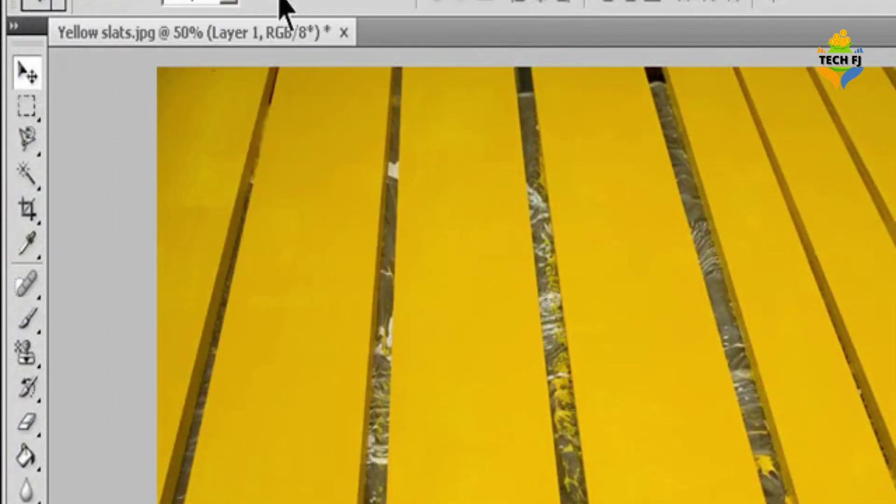
{"action": "left_click", "coordinate": [180, 1]}
{"action": "mouse_move", "coordinate": [180, 2]}
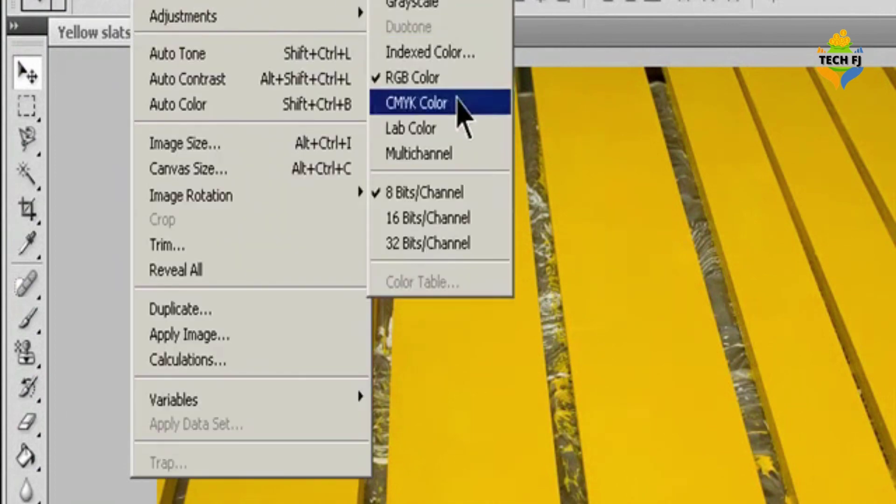
{"action": "left_click", "coordinate": [456, 78]}
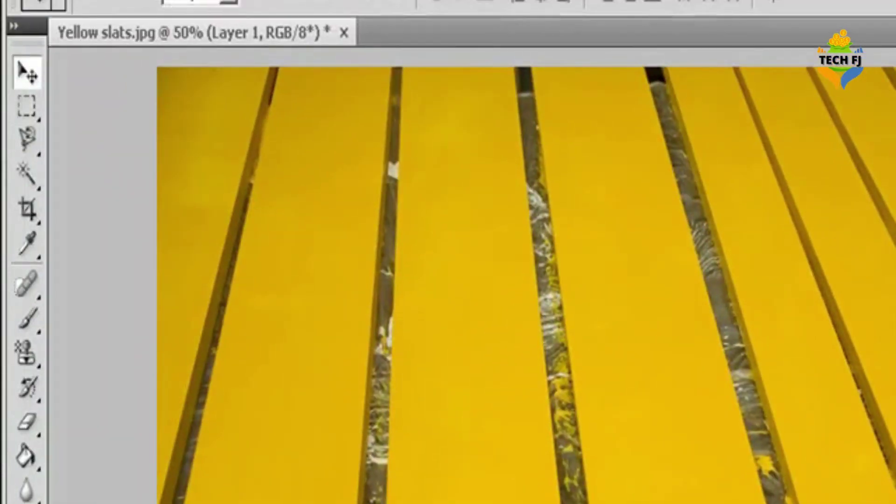
Add a Hue/Saturation adjustment layer above Layer 1 with the default name, Normal mode and 100% opacity.
{"action": "key", "text": "alt+l"}
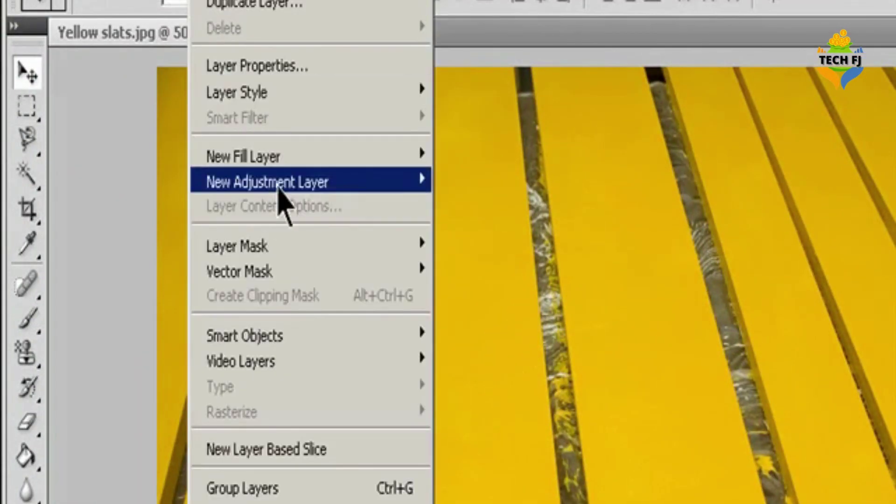
{"action": "mouse_move", "coordinate": [362, 186]}
{"action": "left_click", "coordinate": [530, 328]}
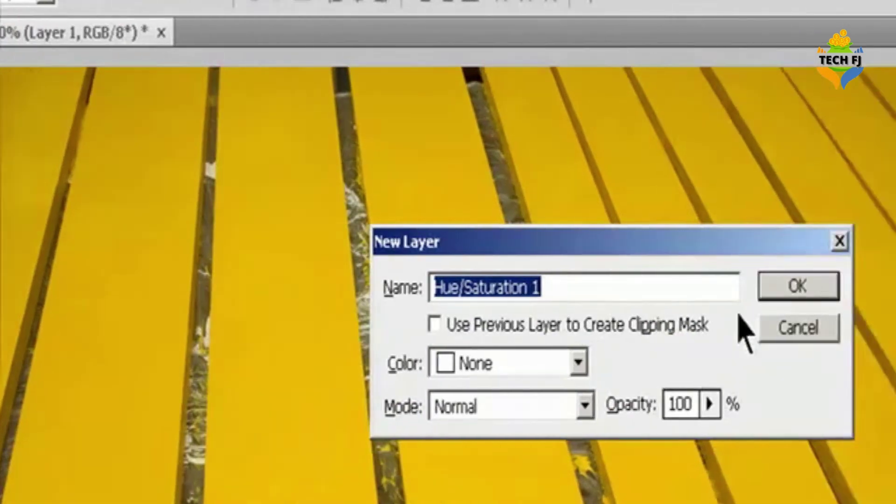
{"action": "key", "text": "Return"}
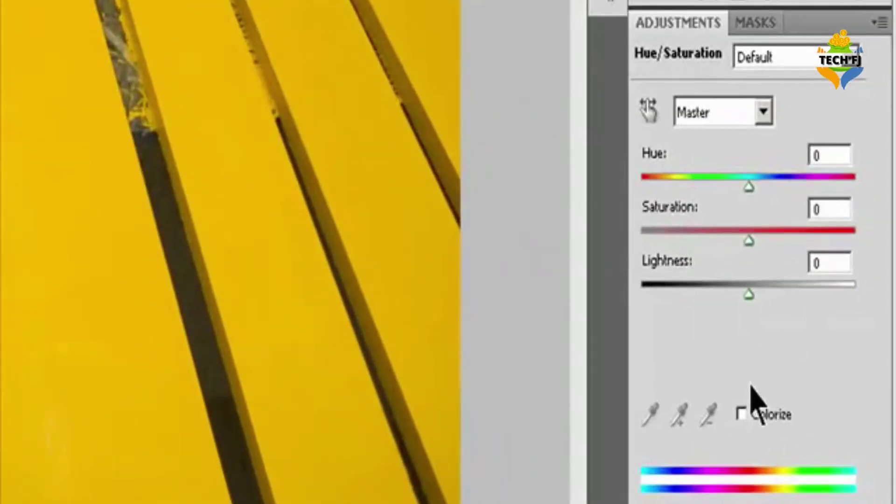
Colorize the slats with hue 162, saturation 10 and lightness +20.
{"action": "left_click", "coordinate": [742, 414]}
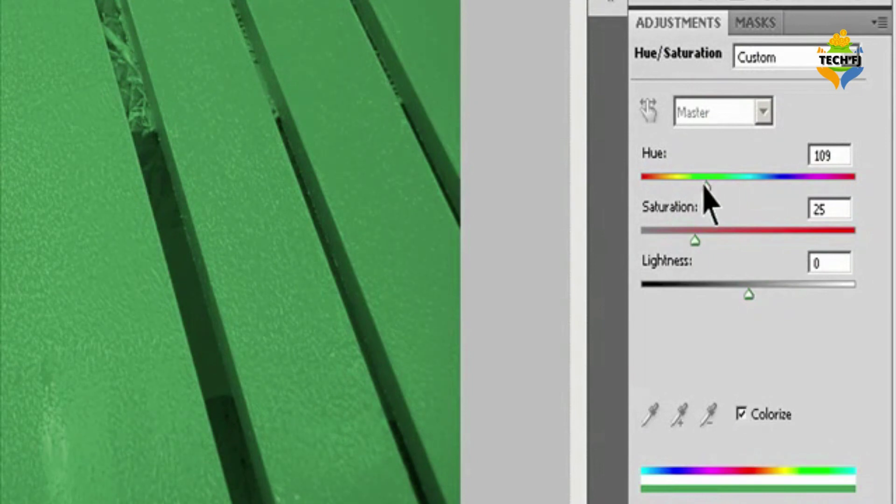
{"action": "left_click_drag", "start_coordinate": [705, 187], "coordinate": [733, 190]}
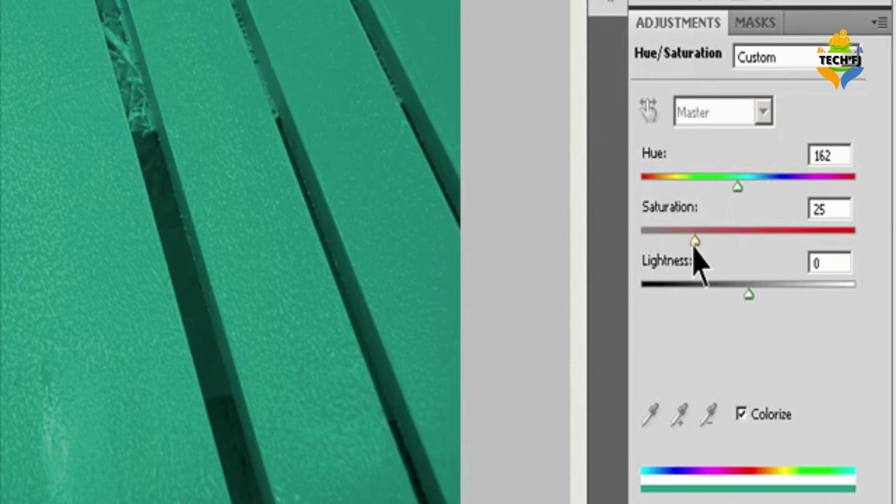
{"action": "left_click_drag", "start_coordinate": [694, 248], "coordinate": [663, 248]}
{"action": "left_click_drag", "start_coordinate": [748, 294], "coordinate": [770, 288]}
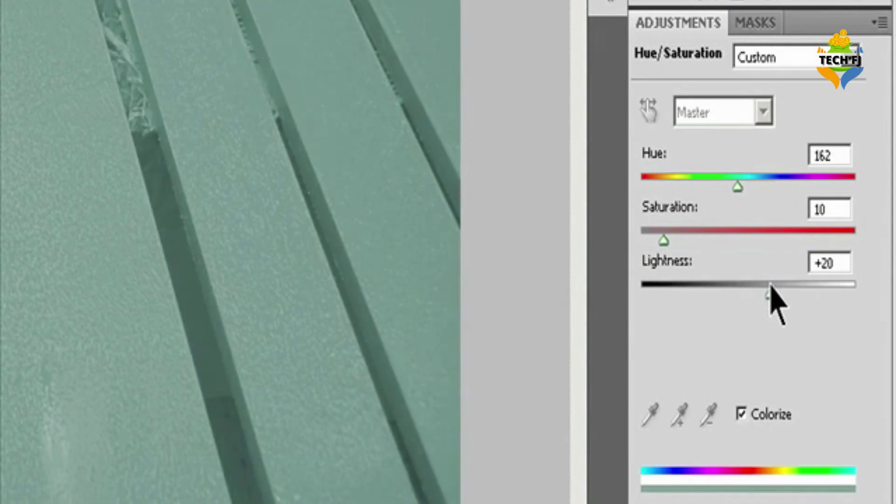